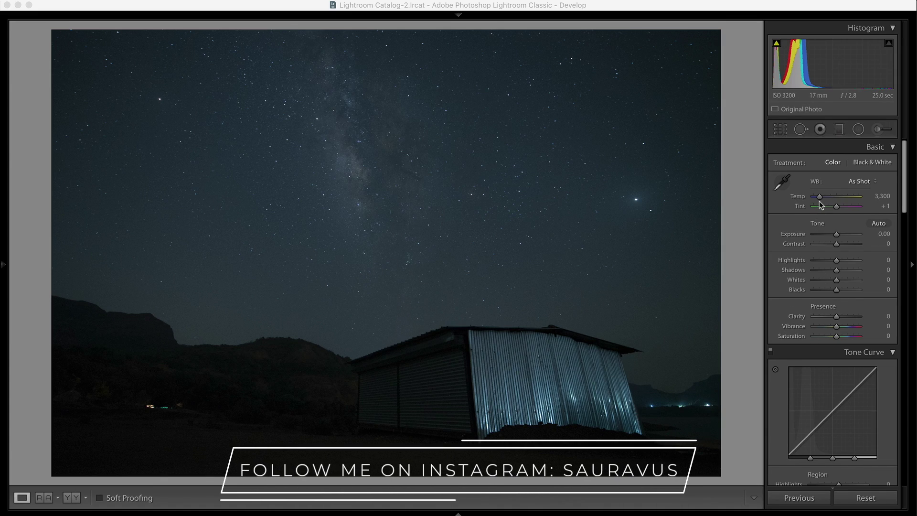
Step: Try white balance temperatures of 3400 and 3500, and settle on a temperature of 3400
{"action": "left_click", "coordinate": [886, 197]}
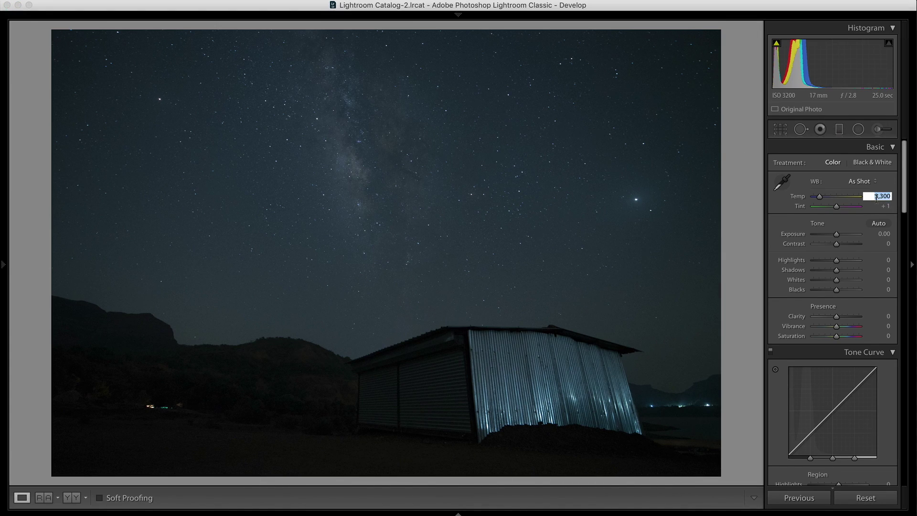
{"action": "type", "text": "3400"}
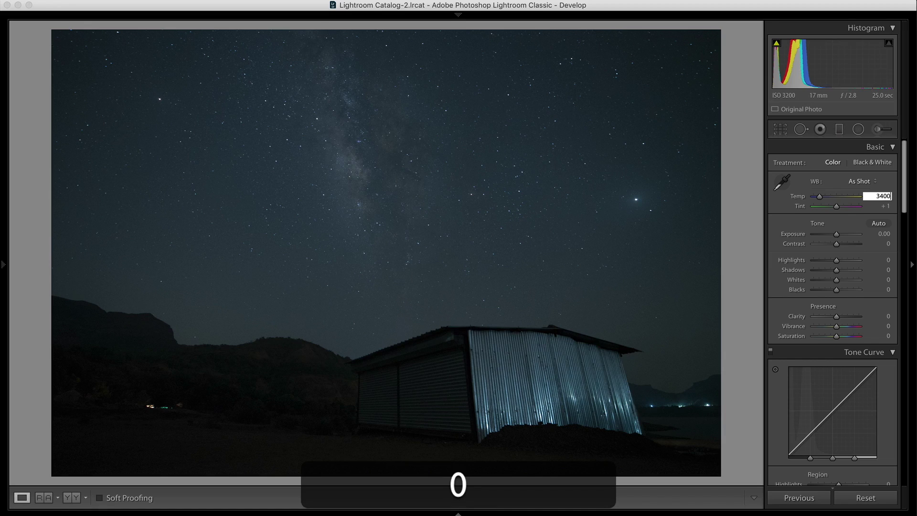
{"action": "key", "text": "Return"}
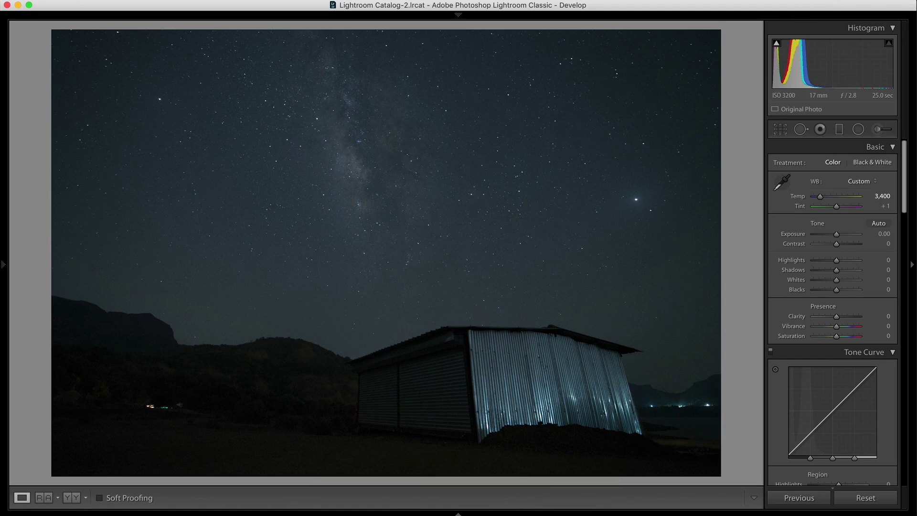
{"action": "left_click", "coordinate": [876, 197]}
{"action": "type", "text": "3500"}
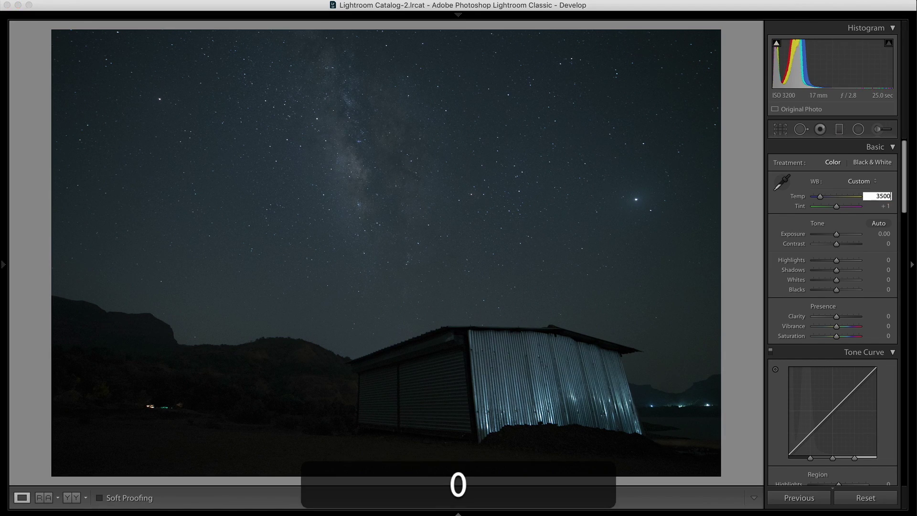
{"action": "key", "text": "Return"}
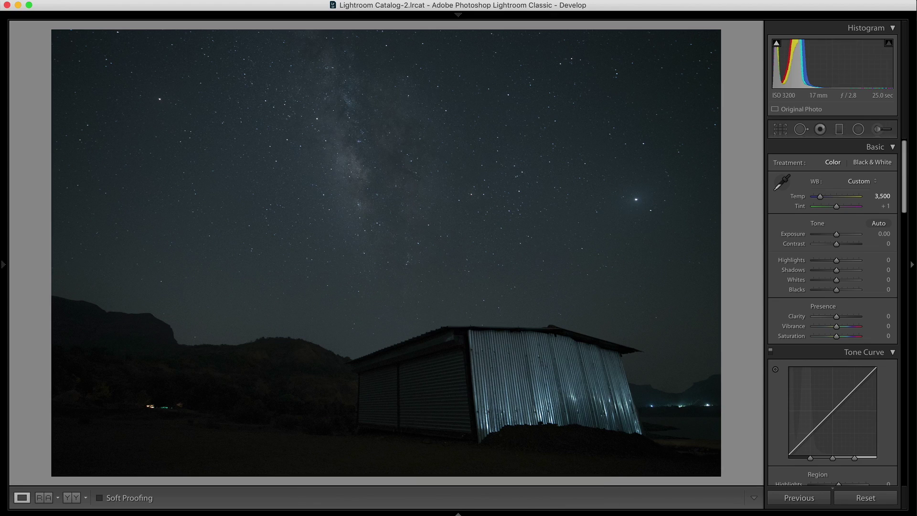
{"action": "left_click", "coordinate": [881, 196]}
{"action": "type", "text": "3400"}
{"action": "key", "text": "Return"}
Step: Try a tint of +11, undo it, and inspect the Milky Way area up close
{"action": "left_click_drag", "start_coordinate": [836, 206], "coordinate": [838, 207]}
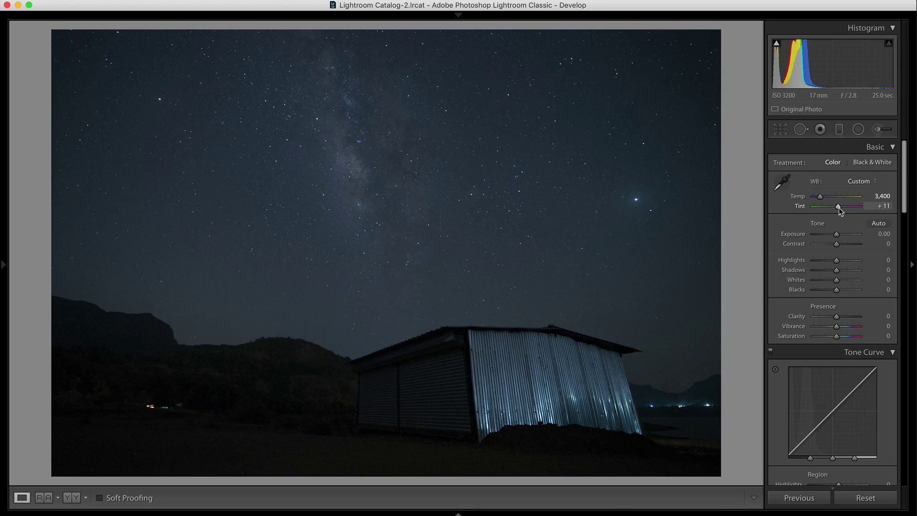
{"action": "key", "text": "super+z"}
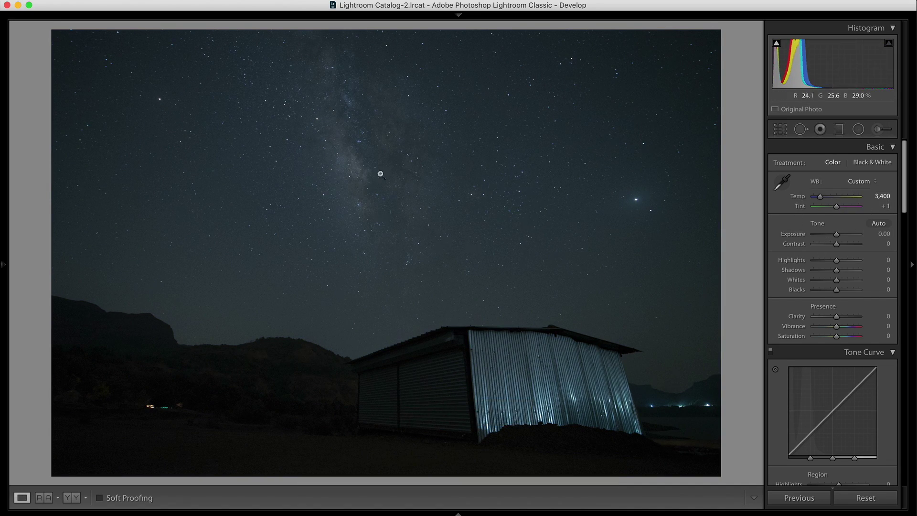
{"action": "left_click", "coordinate": [367, 196]}
{"action": "left_click", "coordinate": [438, 144]}
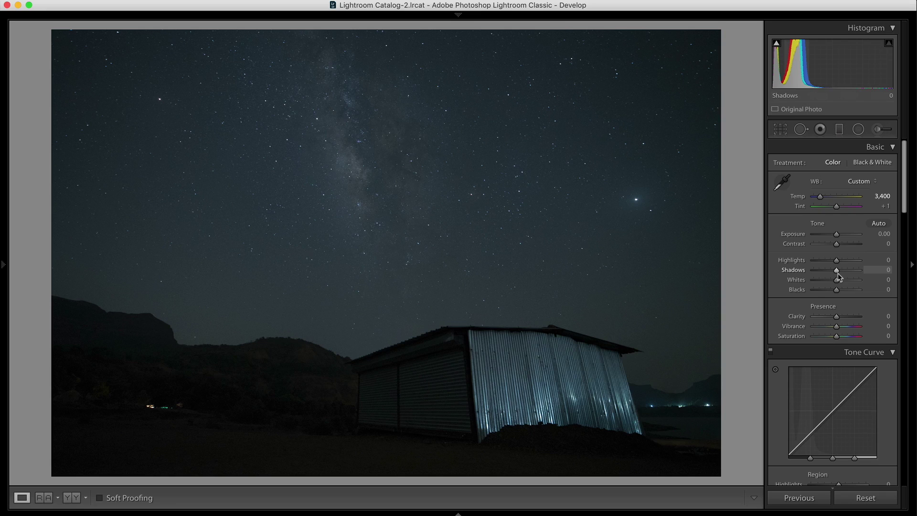
Step: Test stronger shadow and highlight boosts, and settle on shadows at +45 and highlights at +11
{"action": "left_click_drag", "start_coordinate": [836, 271], "coordinate": [846, 271]}
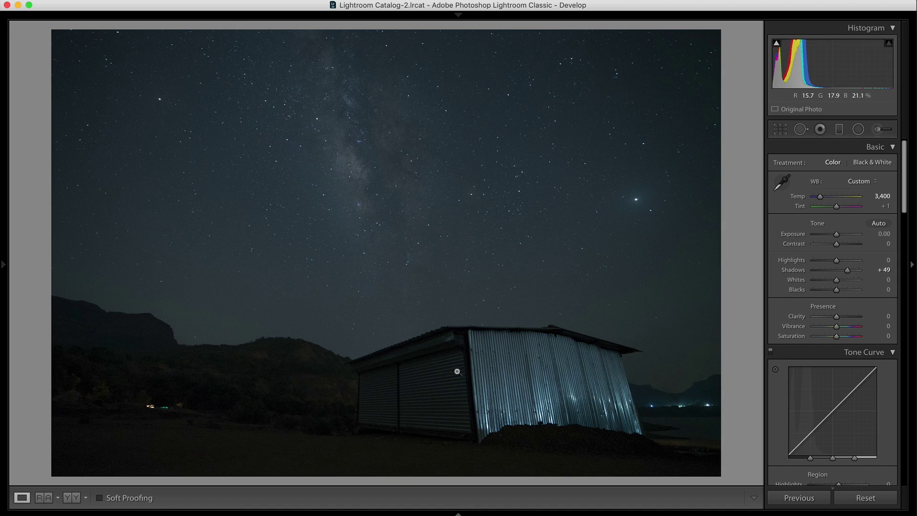
{"action": "left_click_drag", "start_coordinate": [371, 372], "coordinate": [273, 423]}
{"action": "left_click_drag", "start_coordinate": [847, 271], "coordinate": [891, 274]}
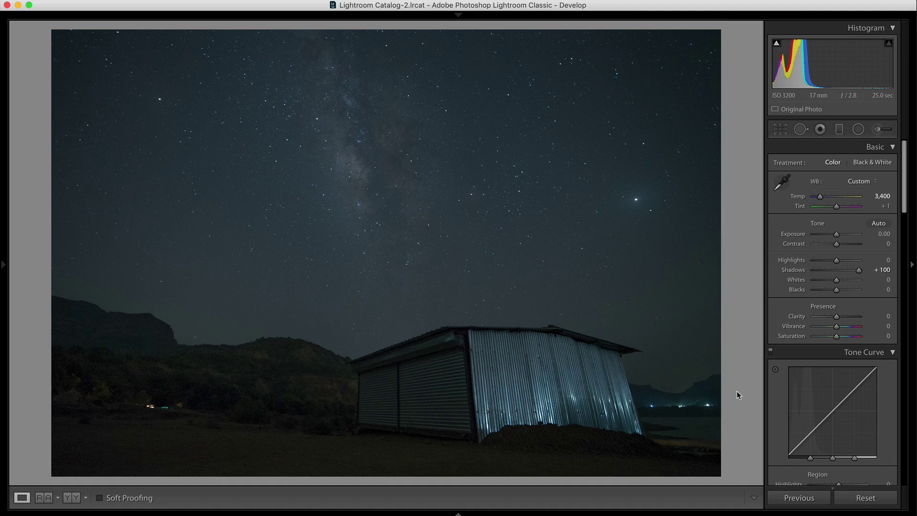
{"action": "left_click_drag", "start_coordinate": [858, 271], "coordinate": [852, 271]}
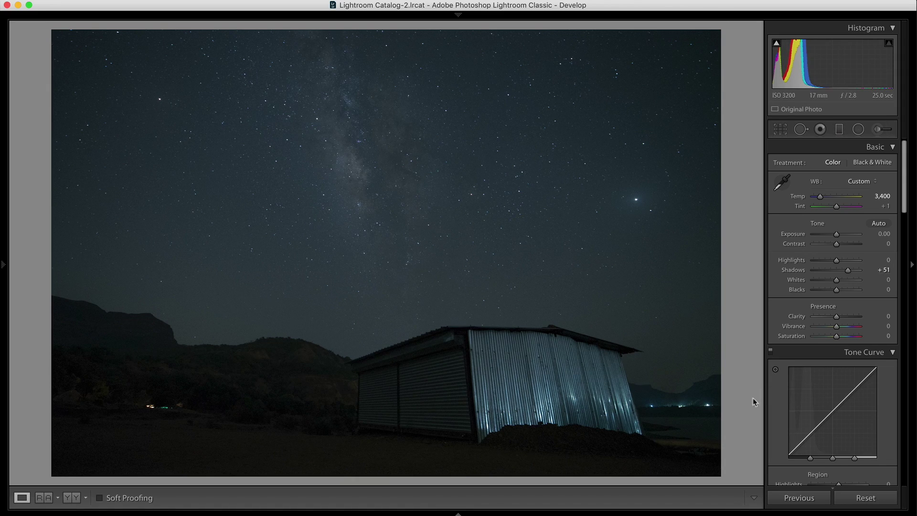
{"action": "left_click_drag", "start_coordinate": [847, 270], "coordinate": [846, 271]}
{"action": "left_click_drag", "start_coordinate": [838, 259], "coordinate": [882, 263]}
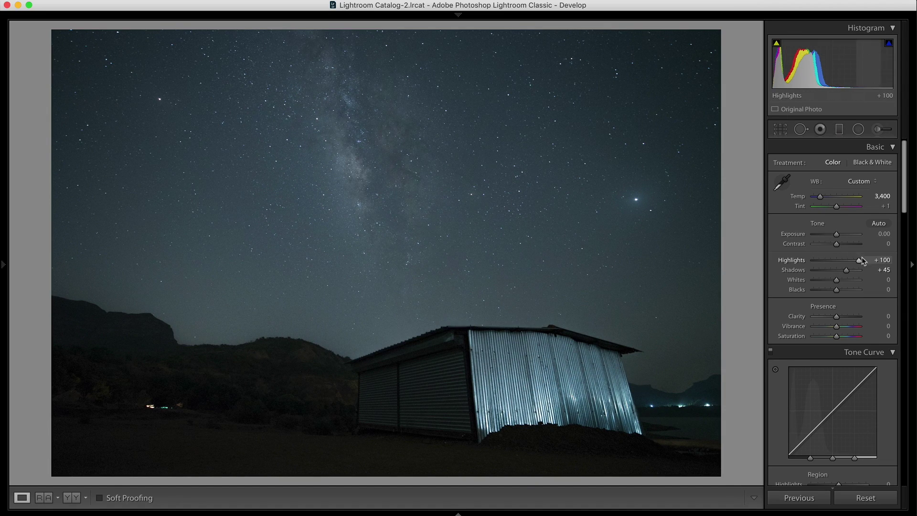
{"action": "left_click_drag", "start_coordinate": [859, 261], "coordinate": [838, 260]}
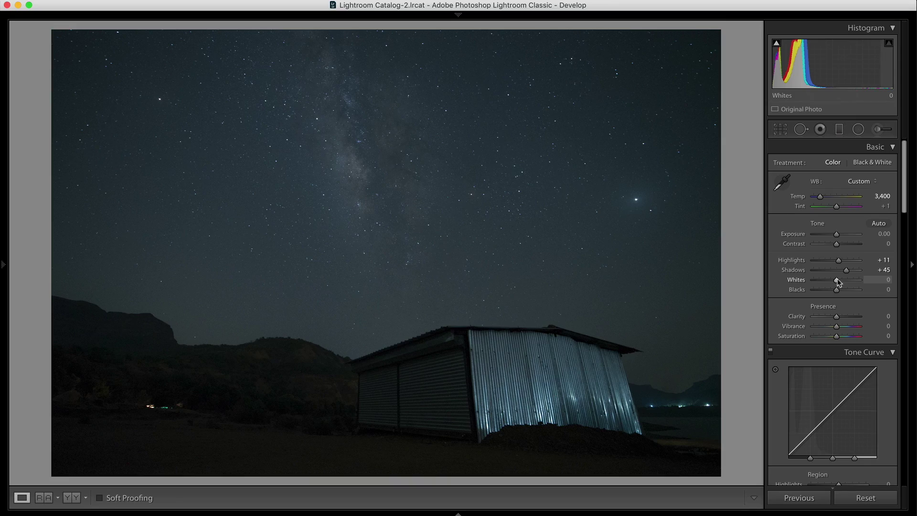
Step: Undo a trial whites boost of +100, and set the whites to +40 and the blacks to +9
{"action": "left_click_drag", "start_coordinate": [837, 282], "coordinate": [880, 287]}
{"action": "key", "text": "super+z"}
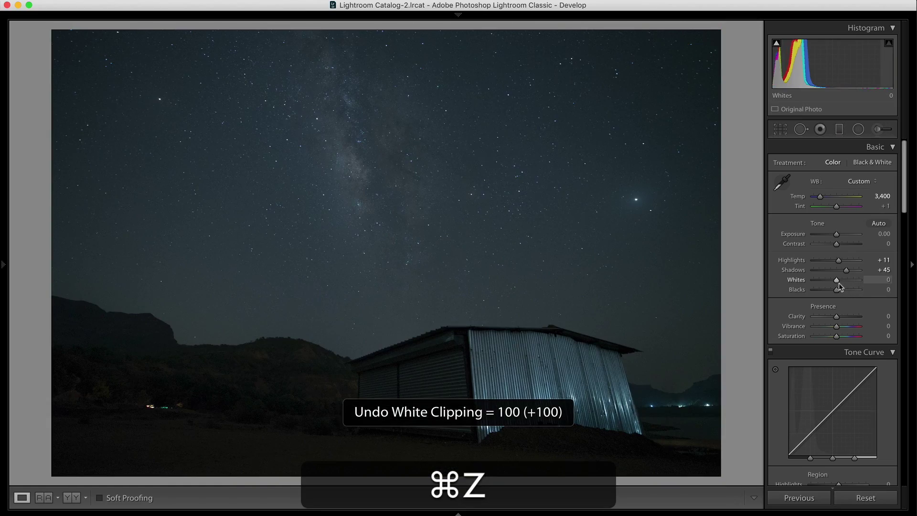
{"action": "mouse_move", "coordinate": [837, 283]}
{"action": "left_mouse_down"}
{"action": "mouse_move", "coordinate": [848, 285]}
{"action": "mouse_move", "coordinate": [832, 291]}
{"action": "left_mouse_up"}
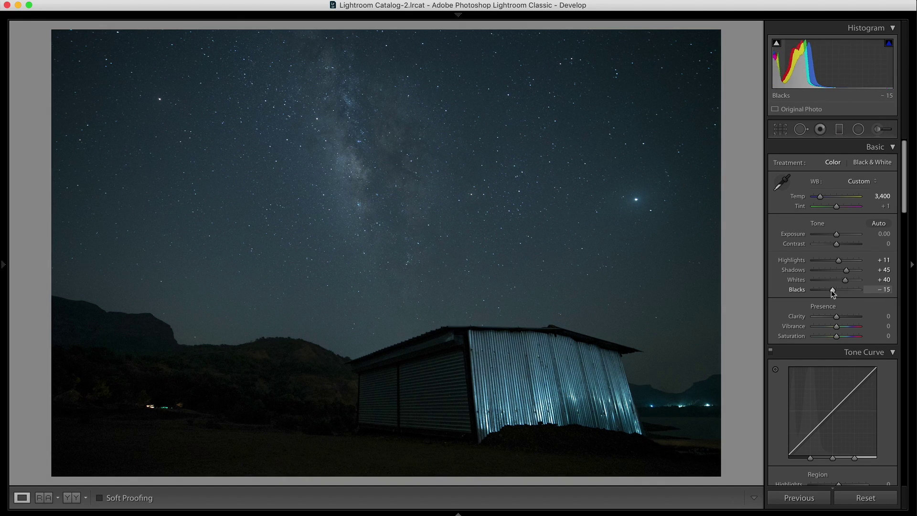
{"action": "mouse_move", "coordinate": [831, 290]}
{"action": "left_mouse_down"}
{"action": "mouse_move", "coordinate": [808, 291]}
{"action": "mouse_move", "coordinate": [836, 291]}
{"action": "left_mouse_up"}
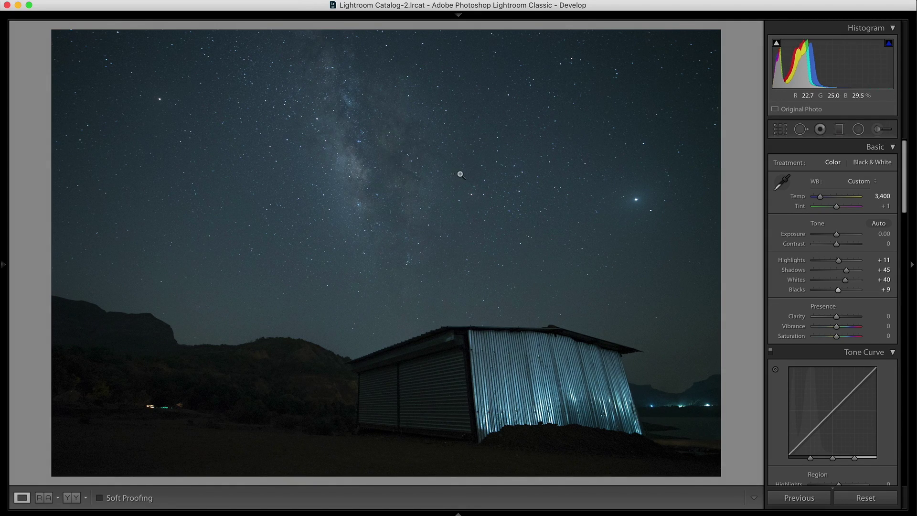
Step: Set the vibrance to +25, trying out higher clarity and saturation and resetting both to 0
{"action": "left_click_drag", "start_coordinate": [838, 319], "coordinate": [845, 319]}
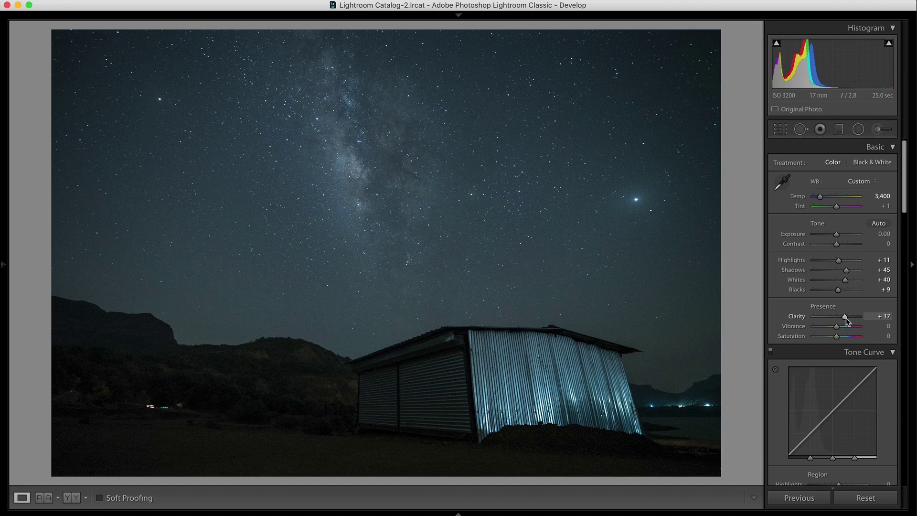
{"action": "double_click", "coordinate": [845, 317]}
{"action": "left_click_drag", "start_coordinate": [836, 327], "coordinate": [844, 331]}
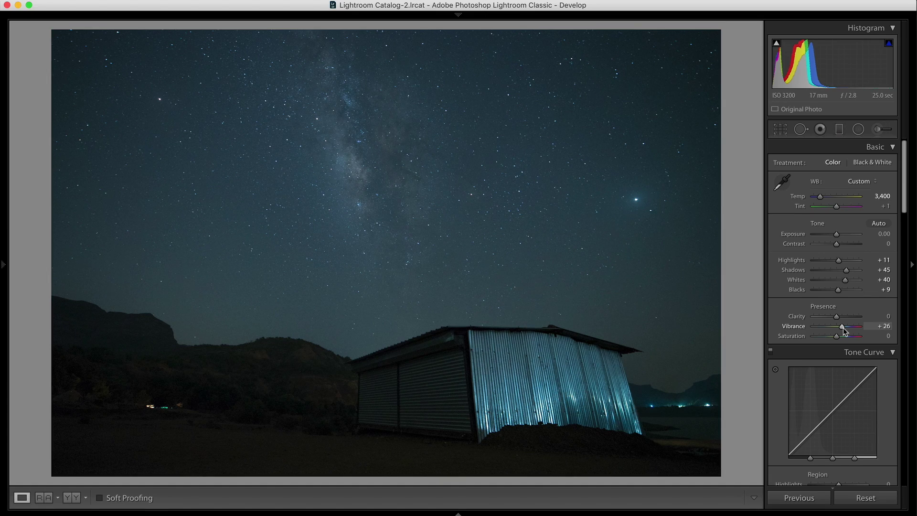
{"action": "left_click", "coordinate": [378, 238]}
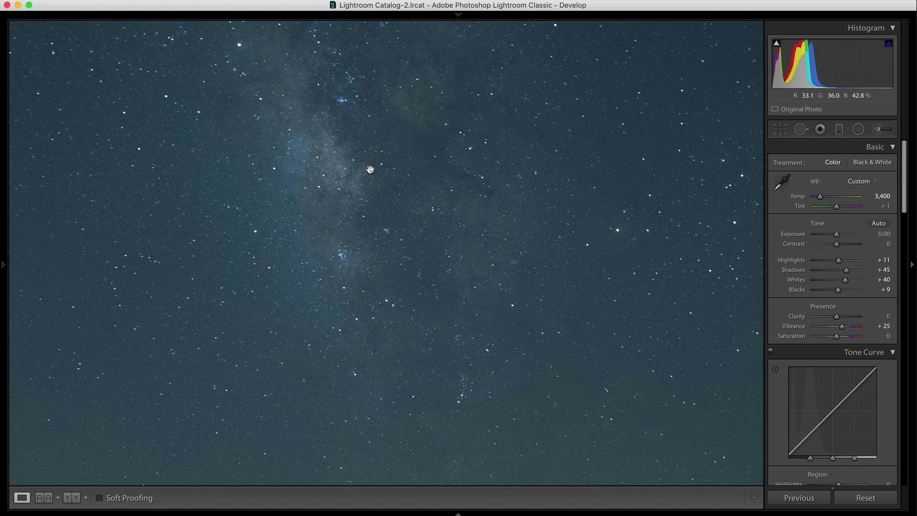
{"action": "left_click", "coordinate": [710, 324]}
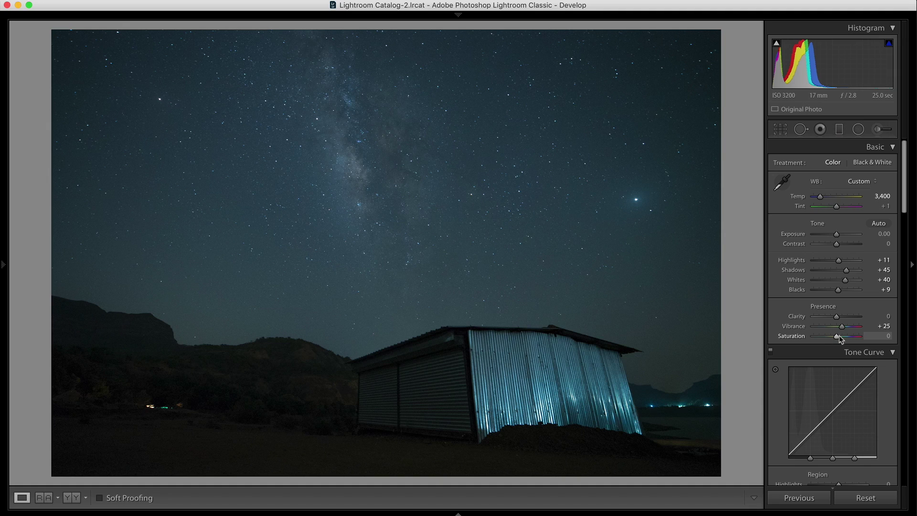
{"action": "left_click_drag", "start_coordinate": [840, 339], "coordinate": [889, 333]}
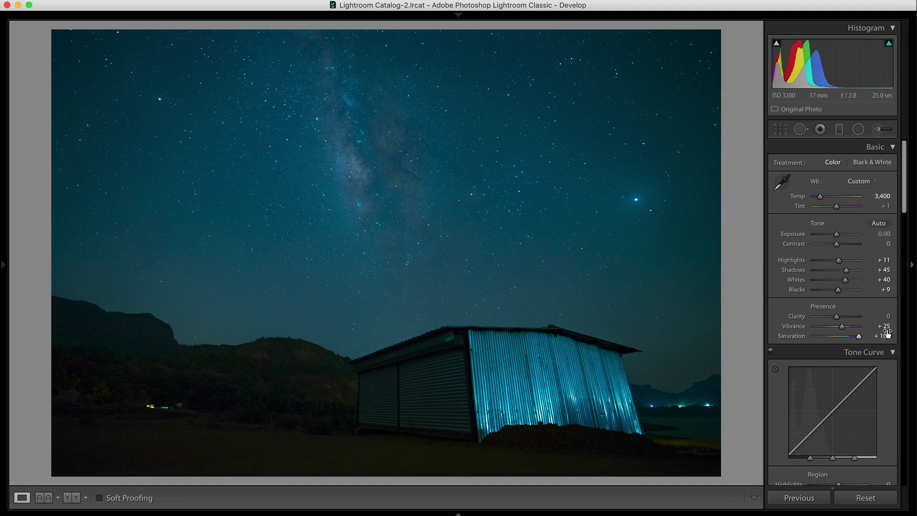
{"action": "double_click", "coordinate": [858, 337]}
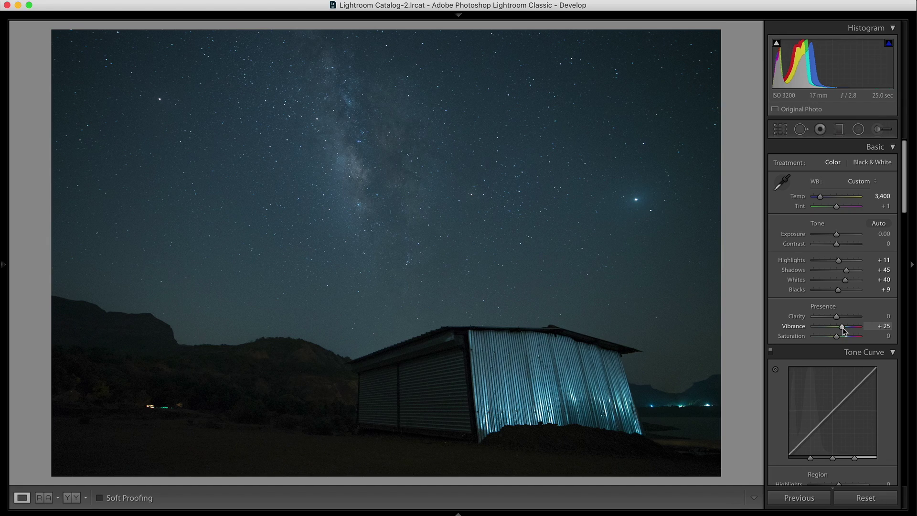
Step: Shape the tone curve with lights at +11 and darks at -5, and compare the photo with and without it
{"action": "scroll", "coordinate": [859, 365], "scroll_direction": "down", "scroll_amount": 2}
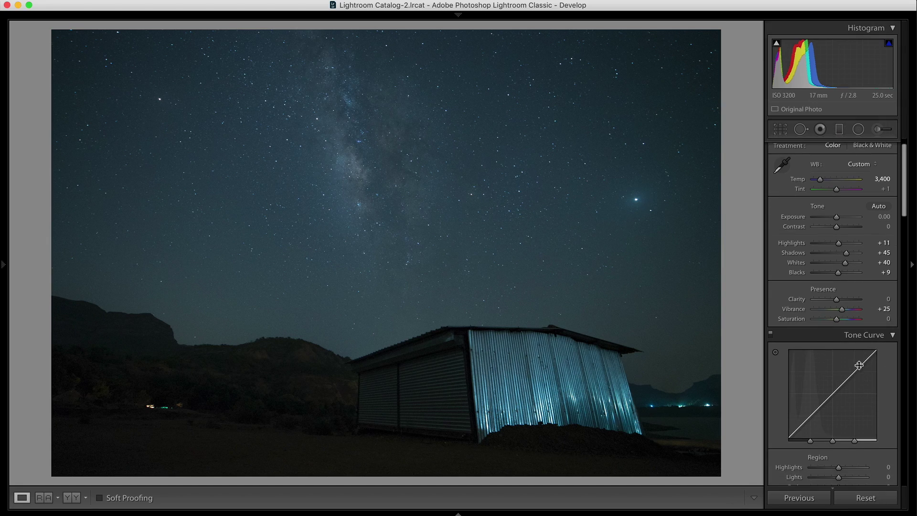
{"action": "scroll", "coordinate": [847, 379], "scroll_direction": "down", "scroll_amount": 5}
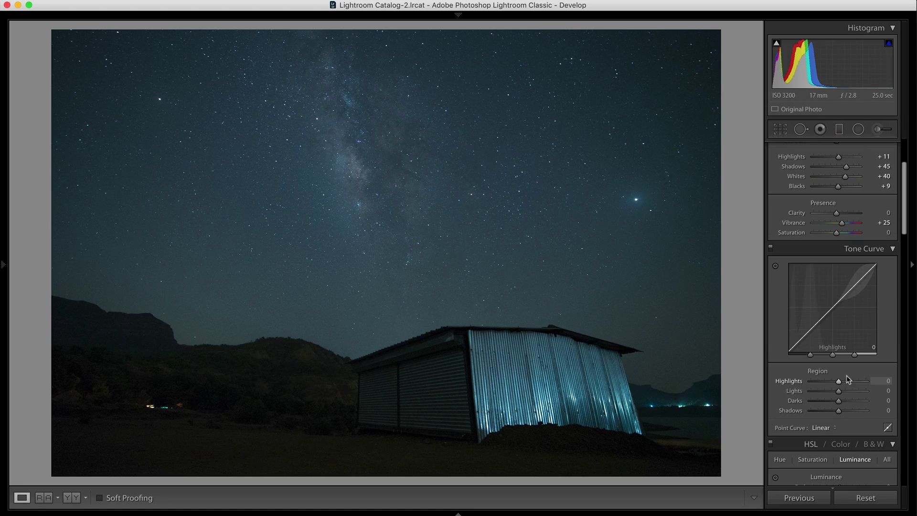
{"action": "left_click_drag", "start_coordinate": [845, 308], "coordinate": [845, 294]}
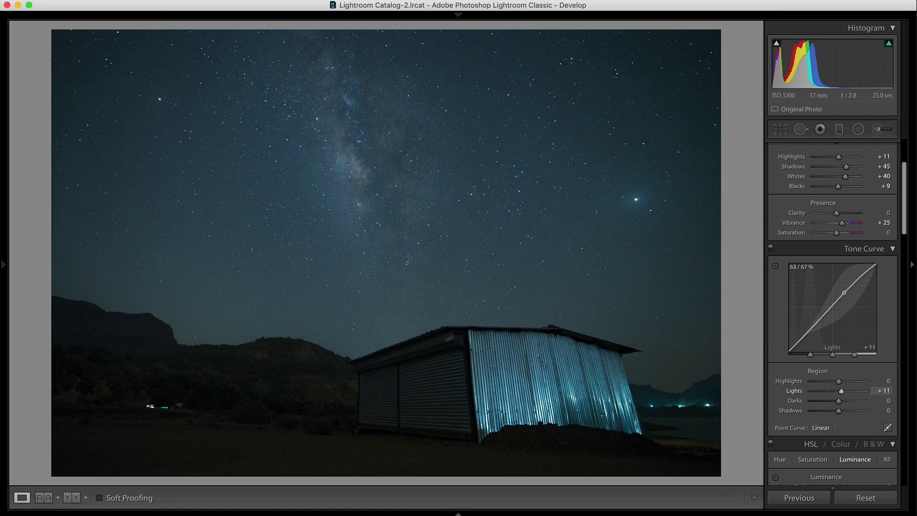
{"action": "left_click_drag", "start_coordinate": [809, 330], "coordinate": [809, 334]}
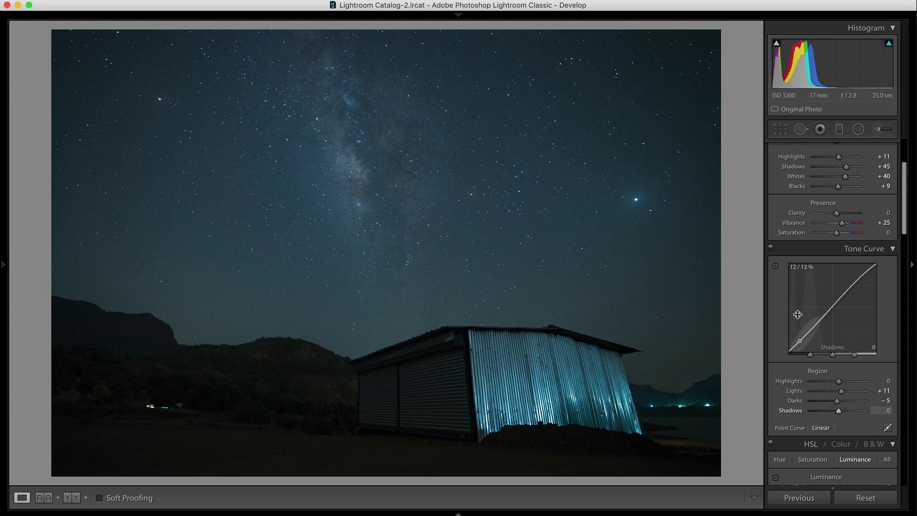
{"action": "left_click", "coordinate": [770, 247]}
{"action": "left_click", "coordinate": [770, 248]}
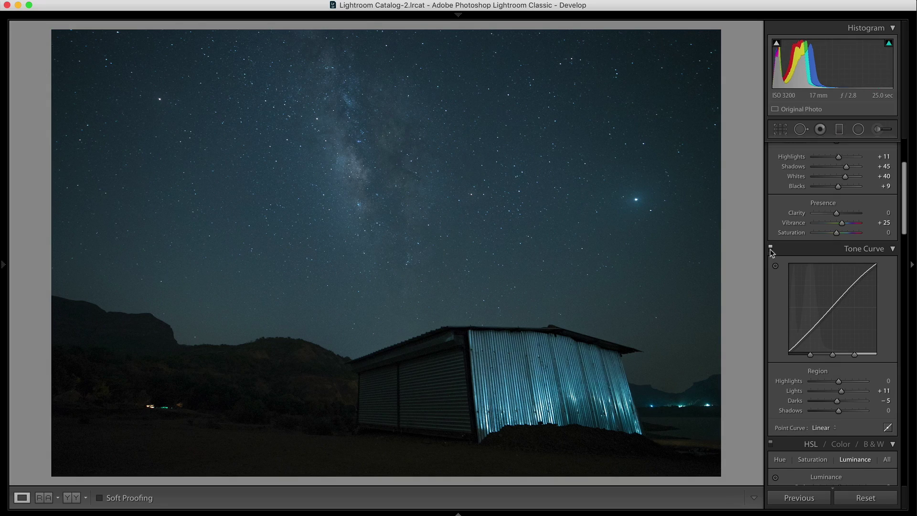
Step: Try lowering the sky's blue luminance to -100 with targeted adjustment, and undo it
{"action": "scroll", "coordinate": [882, 308], "scroll_direction": "down", "scroll_amount": 10}
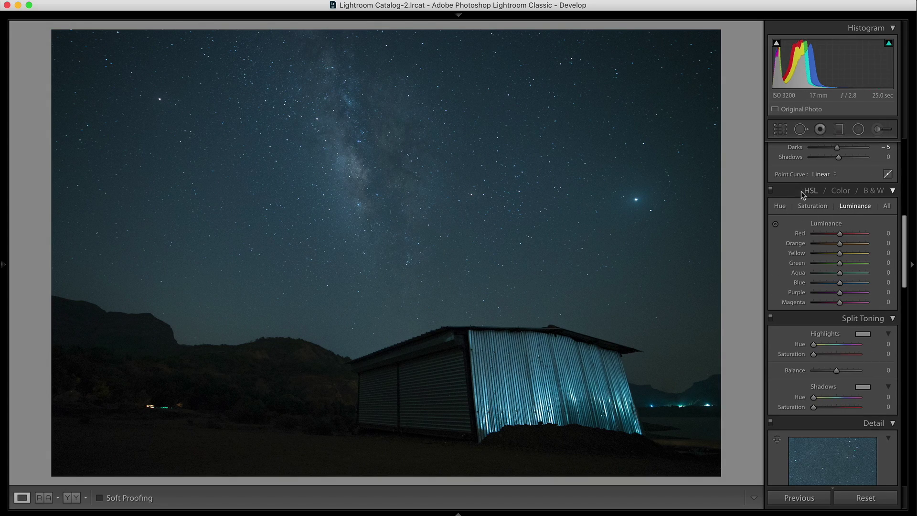
{"action": "left_click", "coordinate": [780, 206]}
{"action": "left_click", "coordinate": [845, 210]}
{"action": "left_click", "coordinate": [775, 224]}
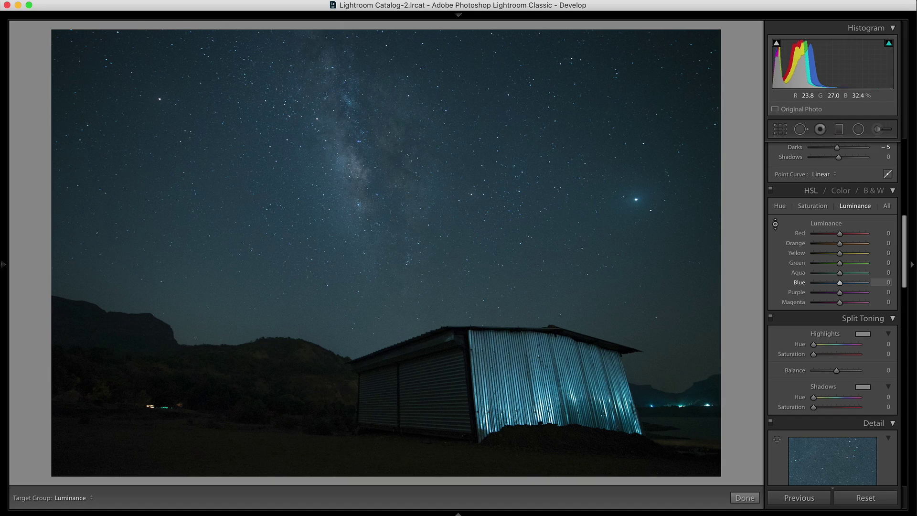
{"action": "left_click_drag", "start_coordinate": [363, 206], "coordinate": [363, 258]}
{"action": "key", "text": "super+z"}
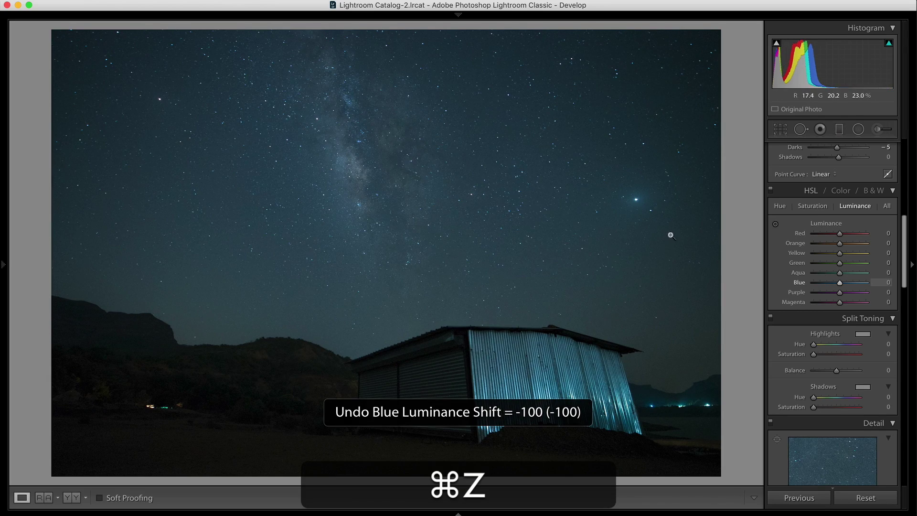
Step: Test extreme blue hue shifts, undo them, and set the blue hue to -5
{"action": "left_click", "coordinate": [780, 206]}
{"action": "left_click_drag", "start_coordinate": [839, 283], "coordinate": [813, 283]}
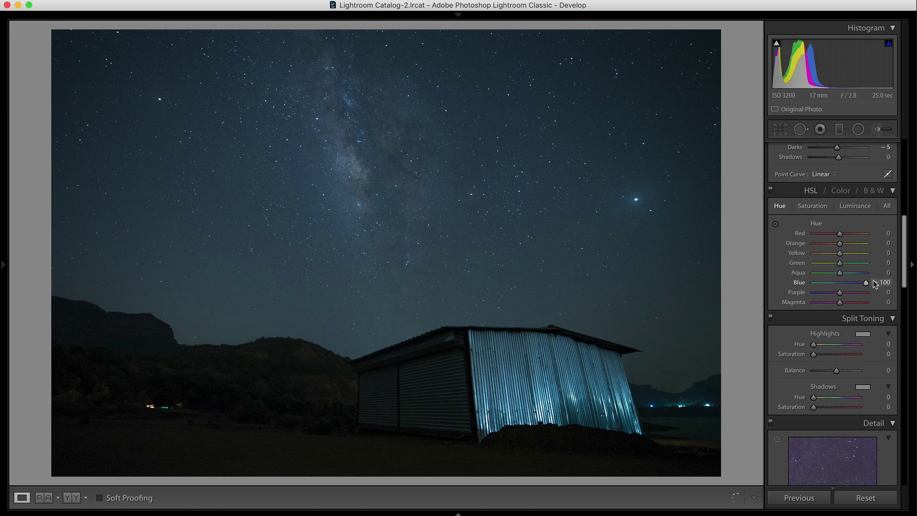
{"action": "key", "text": "super+z"}
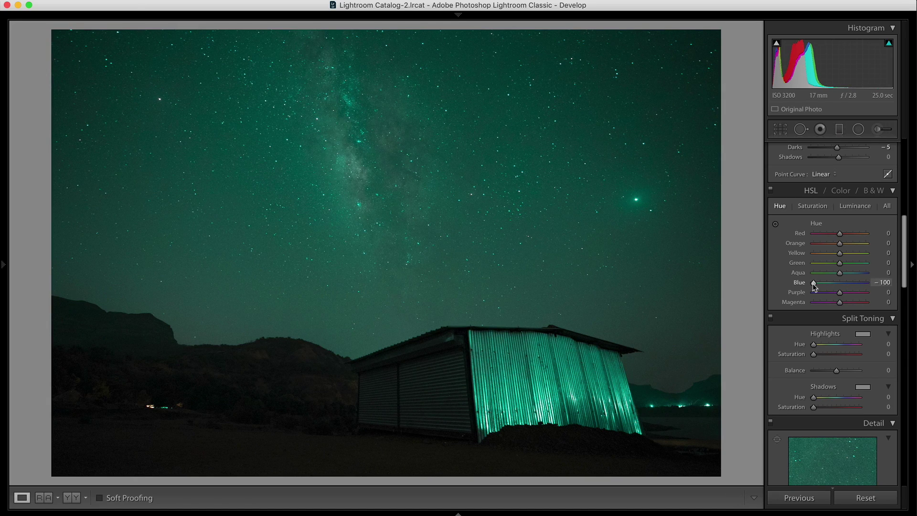
{"action": "key", "text": "super+z"}
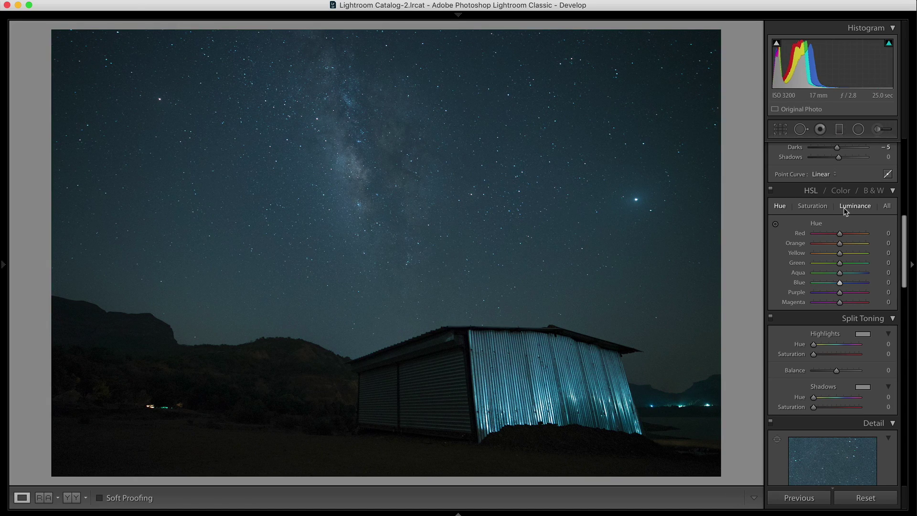
{"action": "left_click_drag", "start_coordinate": [840, 287], "coordinate": [839, 286]}
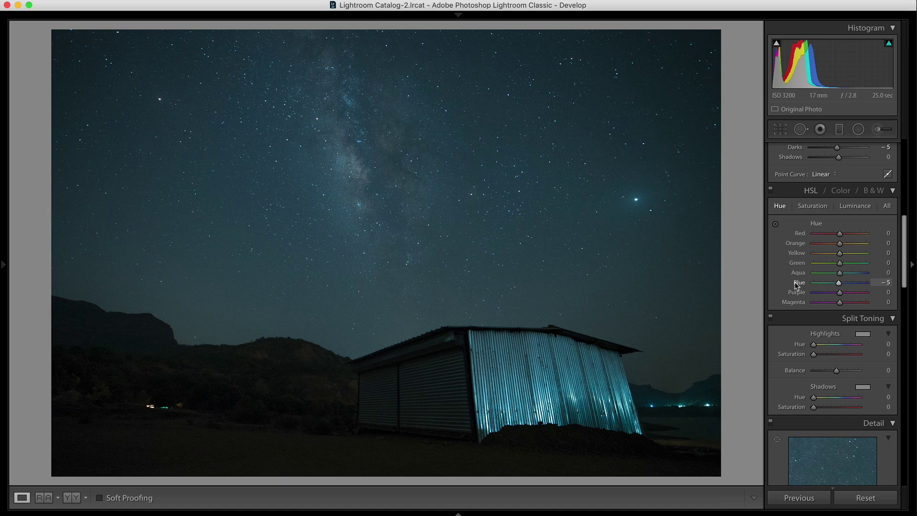
Step: Raise the HSL luminance of the sky's colours with targeted adjustment, bringing blue to +30 and aqua to +5
{"action": "left_click", "coordinate": [846, 206]}
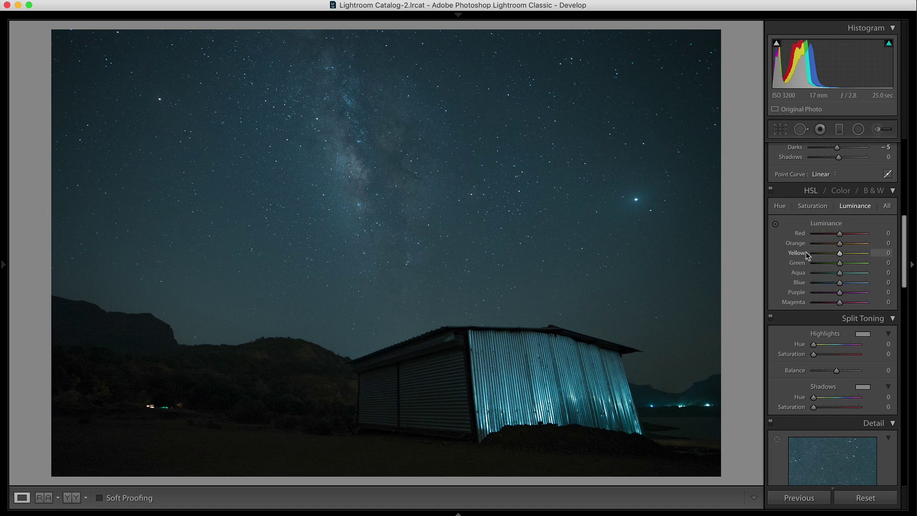
{"action": "left_click", "coordinate": [775, 223]}
{"action": "left_click_drag", "start_coordinate": [430, 287], "coordinate": [430, 278]}
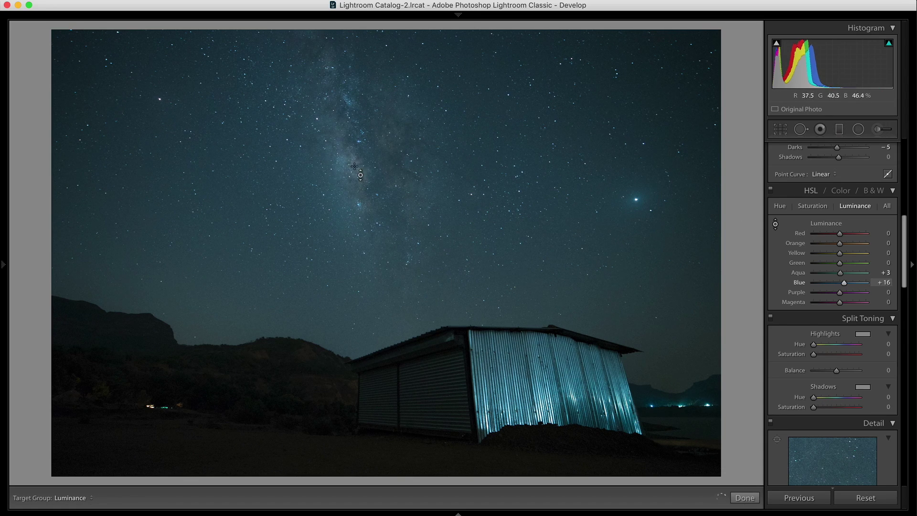
{"action": "mouse_move", "coordinate": [544, 414]}
{"action": "left_mouse_down"}
{"action": "mouse_move", "coordinate": [544, 392]}
{"action": "mouse_move", "coordinate": [544, 404]}
{"action": "left_mouse_up"}
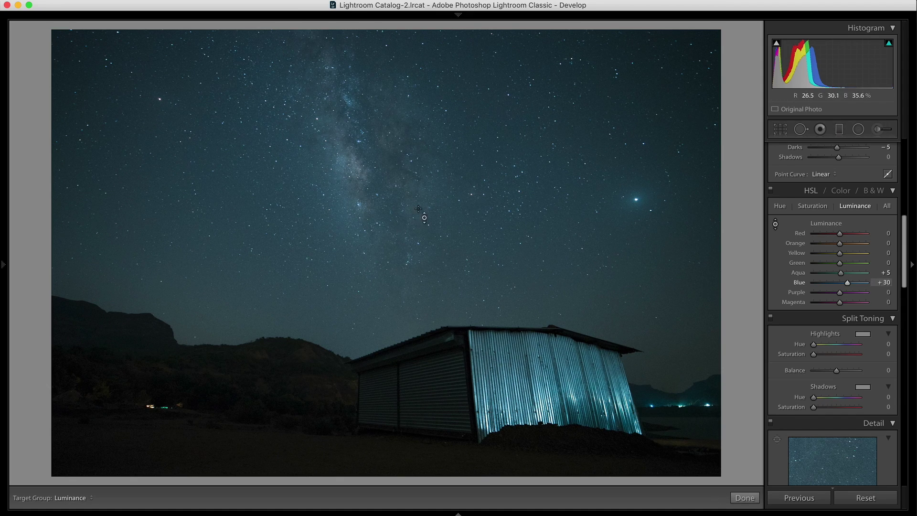
{"action": "left_click", "coordinate": [775, 224]}
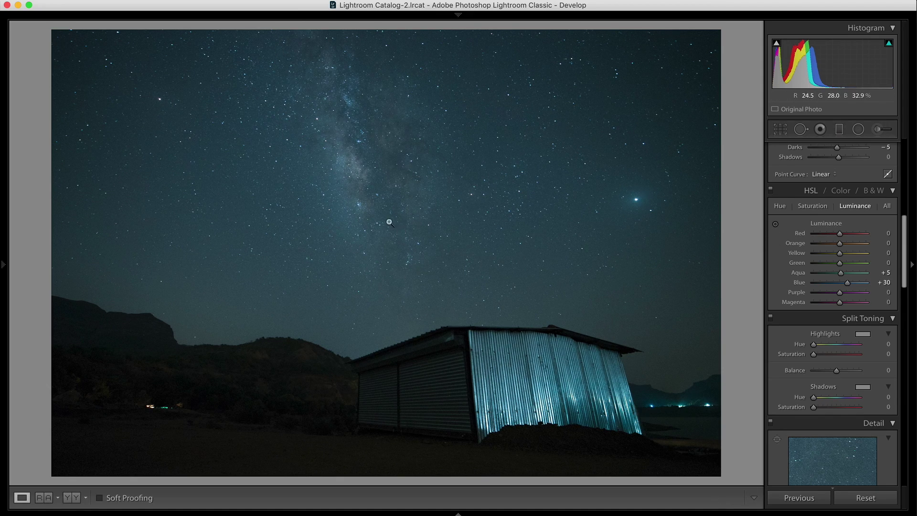
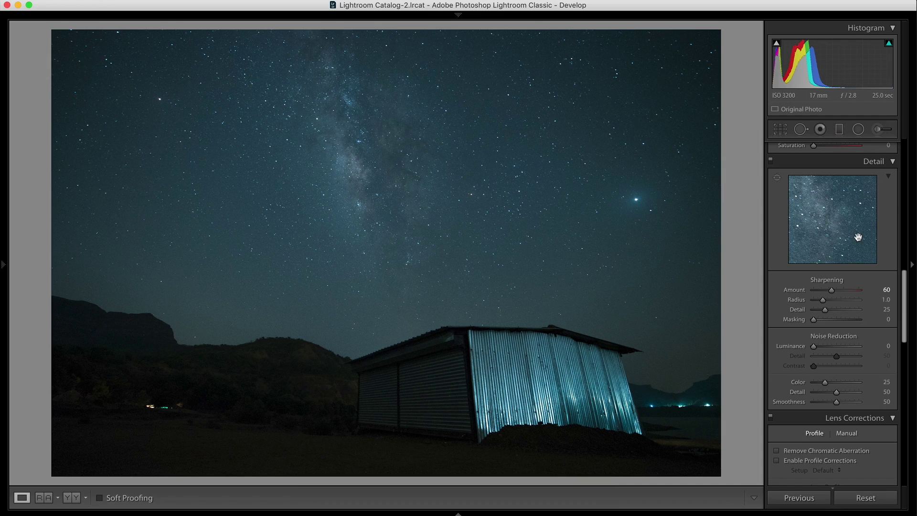
Step: Try a luminance noise reduction of 50 and inspect the sky and shed up close
{"action": "left_click", "coordinate": [875, 346]}
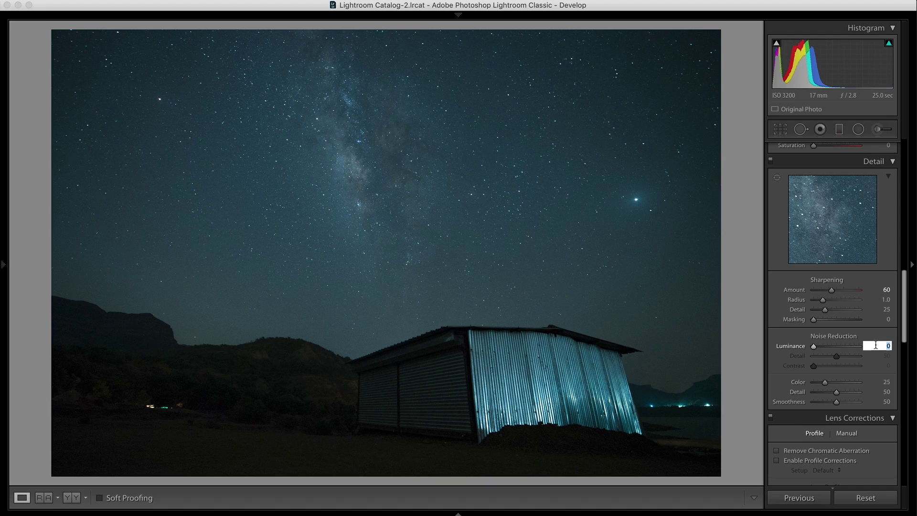
{"action": "type", "text": "50"}
{"action": "key", "text": "Return"}
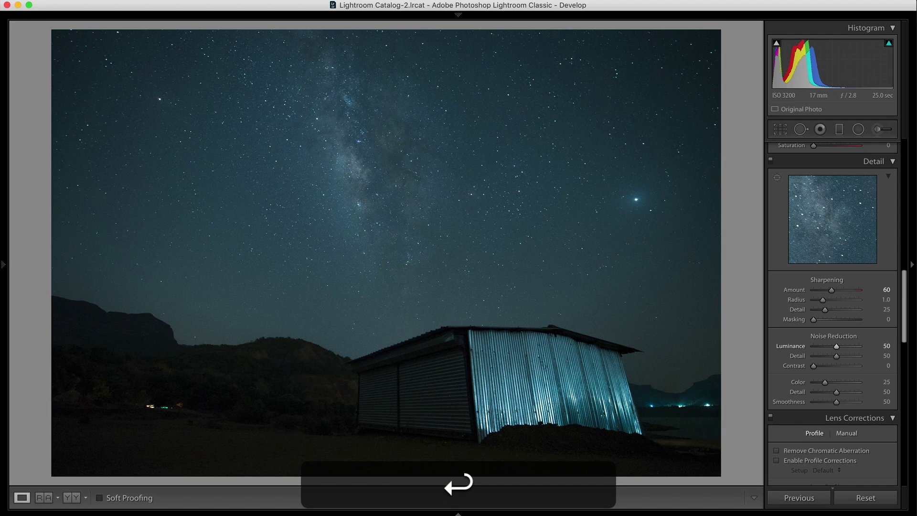
{"action": "left_click", "coordinate": [344, 192]}
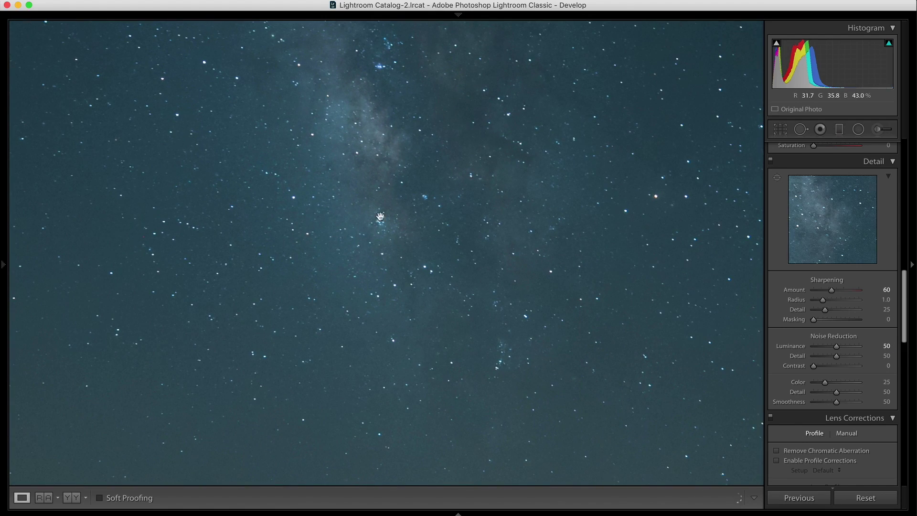
{"action": "left_click_drag", "start_coordinate": [476, 294], "coordinate": [375, 217]}
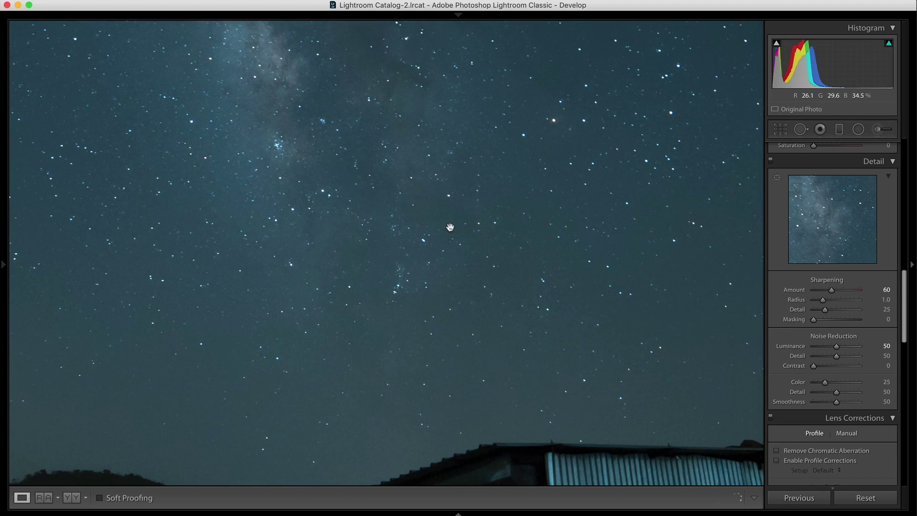
{"action": "left_click_drag", "start_coordinate": [450, 228], "coordinate": [450, 97]}
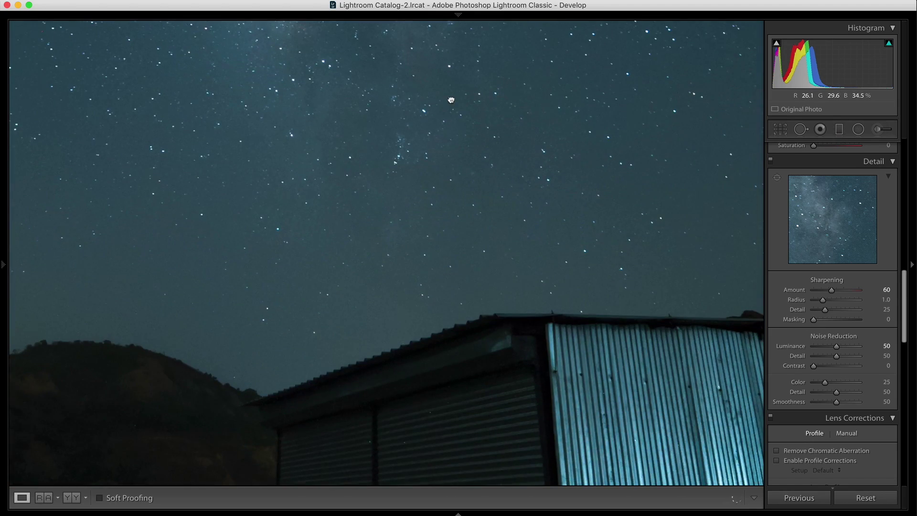
Step: Set the luminance noise reduction to 40, check it up close and return to the full photo
{"action": "left_click", "coordinate": [886, 346]}
{"action": "type", "text": "40"}
{"action": "key", "text": "Return"}
{"action": "left_click_drag", "start_coordinate": [389, 262], "coordinate": [432, 383]}
{"action": "left_click", "coordinate": [401, 271]}
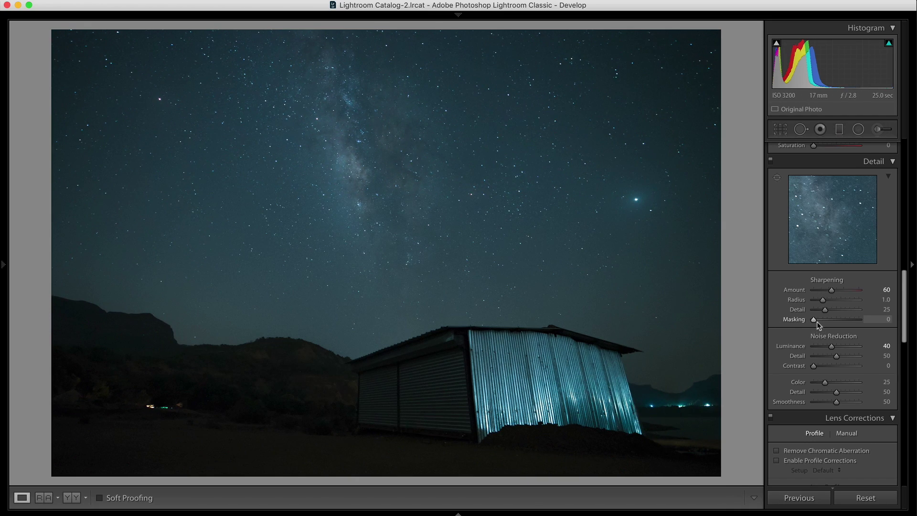
Step: Set the sharpening masking to 25 while previewing the black-and-white mask
{"action": "key", "text": "alt"}
{"action": "key", "text": "alt"}
{"action": "mouse_move", "coordinate": [815, 320]}
{"action": "left_mouse_down"}
{"action": "mouse_move", "coordinate": [838, 320]}
{"action": "mouse_move", "coordinate": [799, 323]}
{"action": "mouse_move", "coordinate": [875, 322]}
{"action": "mouse_move", "coordinate": [811, 324]}
{"action": "mouse_move", "coordinate": [828, 323]}
{"action": "left_mouse_up"}
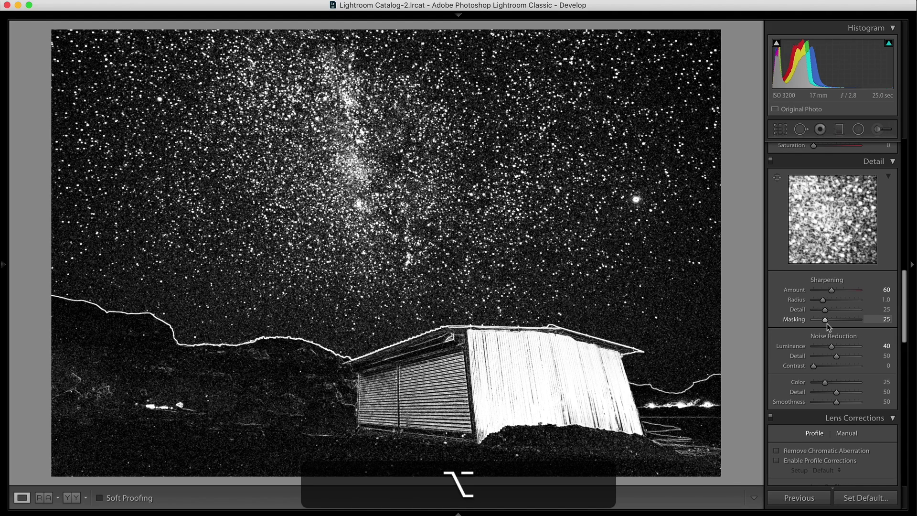
{"action": "left_click_drag", "start_coordinate": [828, 327], "coordinate": [827, 324]}
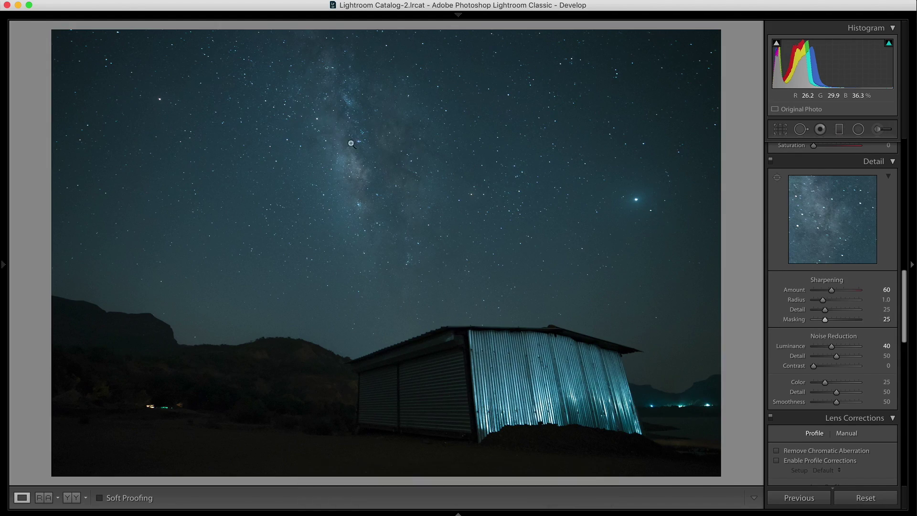
Step: Compare the Milky Way up close with and without the sharpening and noise reduction settings
{"action": "left_click", "coordinate": [328, 139]}
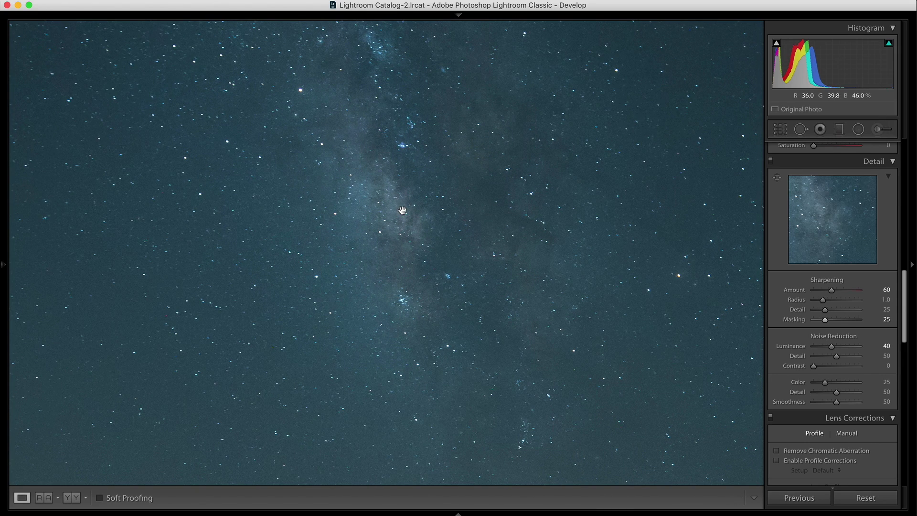
{"action": "left_click", "coordinate": [386, 248]}
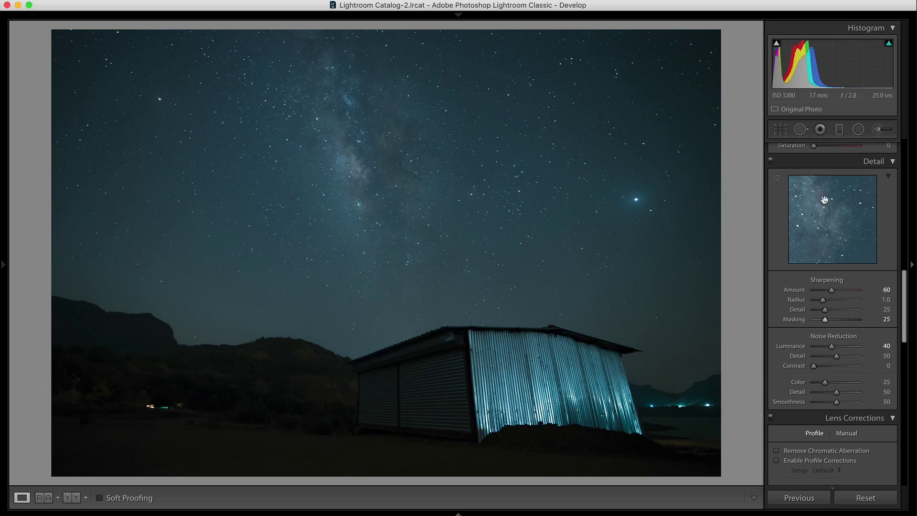
{"action": "left_click", "coordinate": [365, 165]}
{"action": "left_click", "coordinate": [770, 162]}
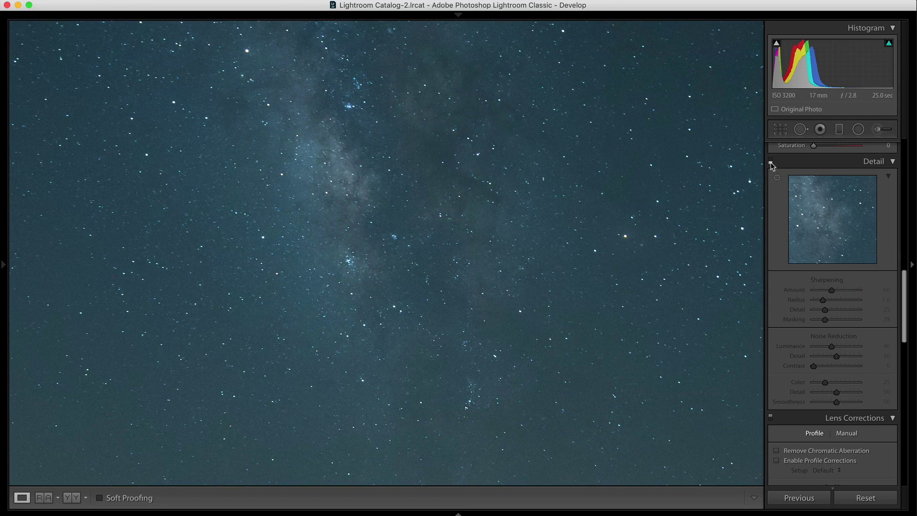
{"action": "left_click", "coordinate": [770, 163]}
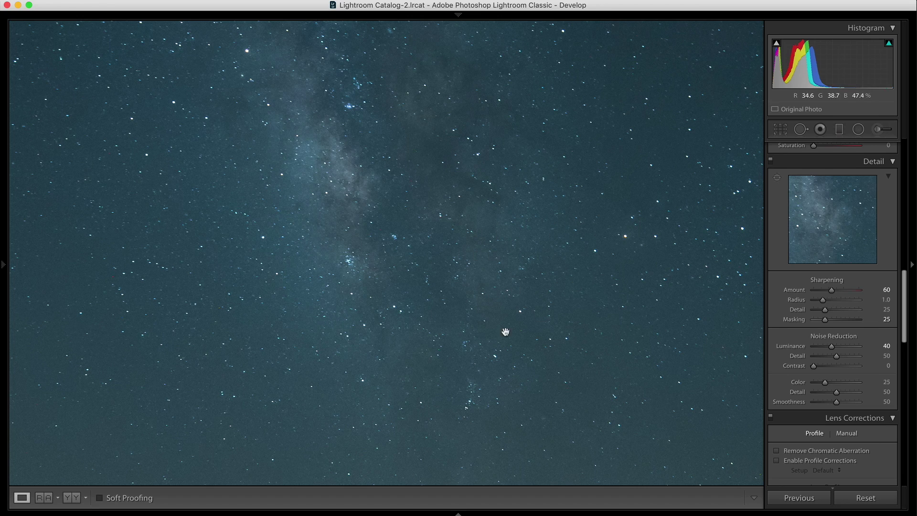
{"action": "left_click", "coordinate": [475, 272]}
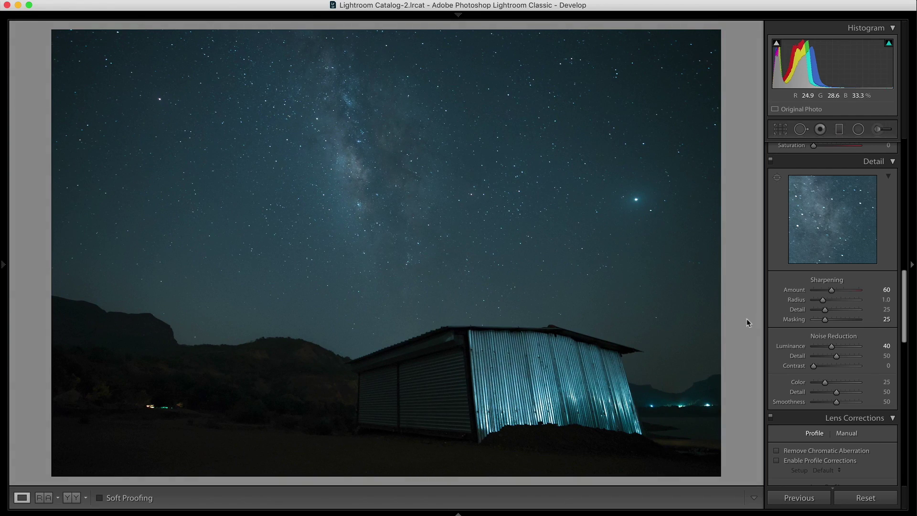
Step: Enable the lens profile corrections and remove chromatic aberration
{"action": "scroll", "coordinate": [821, 377], "scroll_direction": "down", "scroll_amount": 4}
{"action": "left_click", "coordinate": [824, 363]}
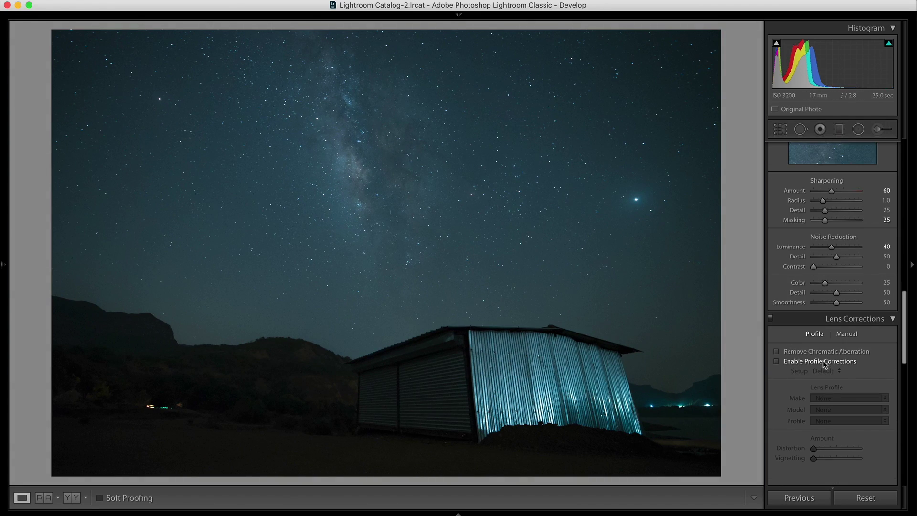
{"action": "left_click", "coordinate": [825, 352]}
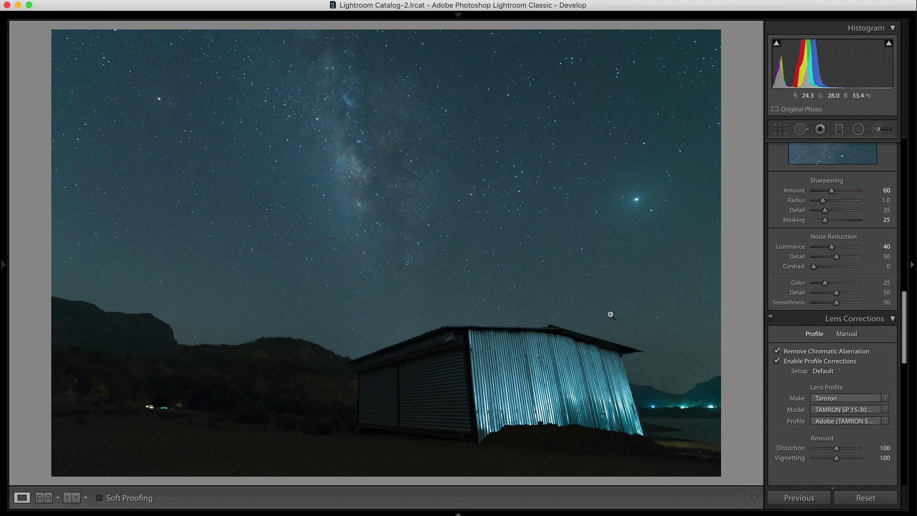
Step: Add a post-crop vignette with an amount of -10 and a feather of 100
{"action": "scroll", "coordinate": [814, 374], "scroll_direction": "down", "scroll_amount": 1}
{"action": "scroll", "coordinate": [838, 317], "scroll_direction": "down", "scroll_amount": 10}
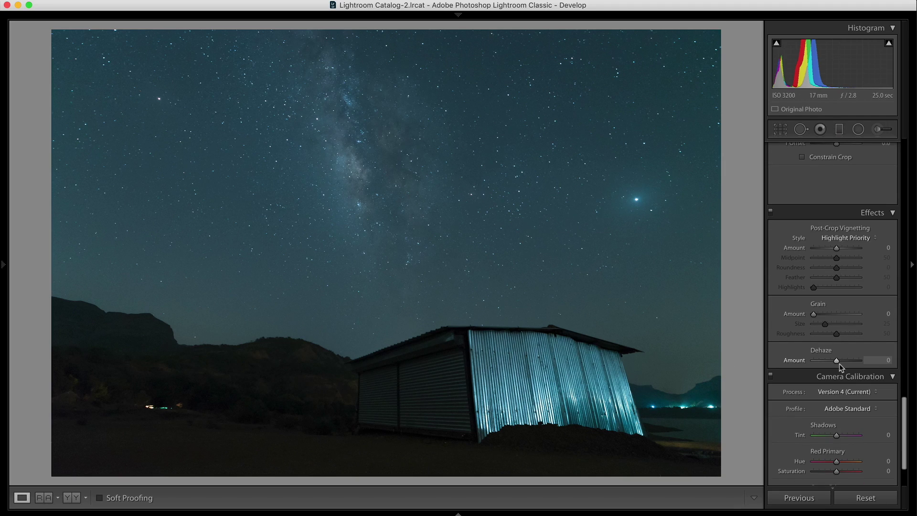
{"action": "left_click_drag", "start_coordinate": [838, 249], "coordinate": [891, 272]}
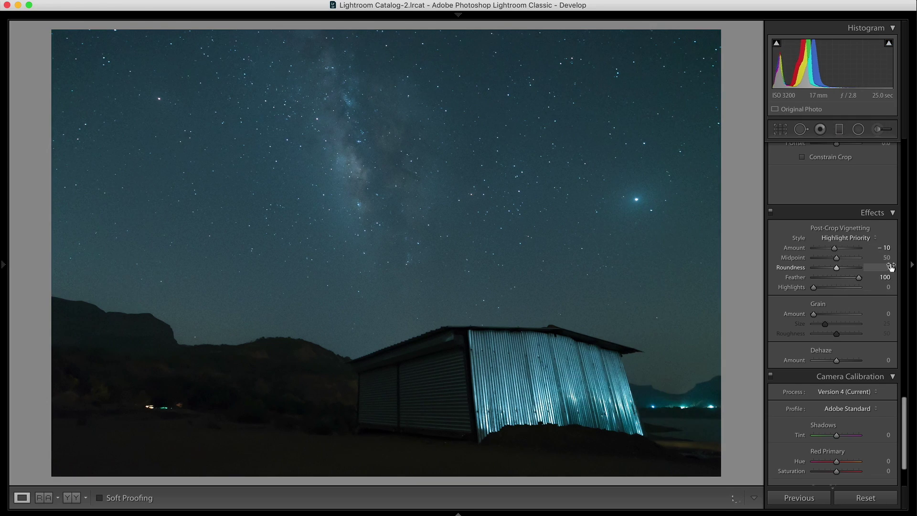
Step: Compare the edited photo with the original side by side, and return to the single-photo view
{"action": "scroll", "coordinate": [829, 316], "scroll_direction": "up", "scroll_amount": 15}
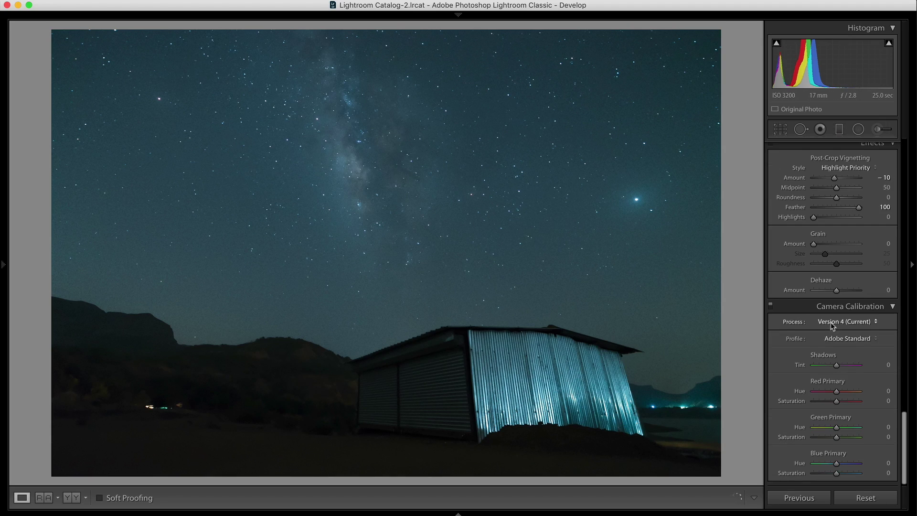
{"action": "scroll", "coordinate": [823, 326], "scroll_direction": "up", "scroll_amount": 5}
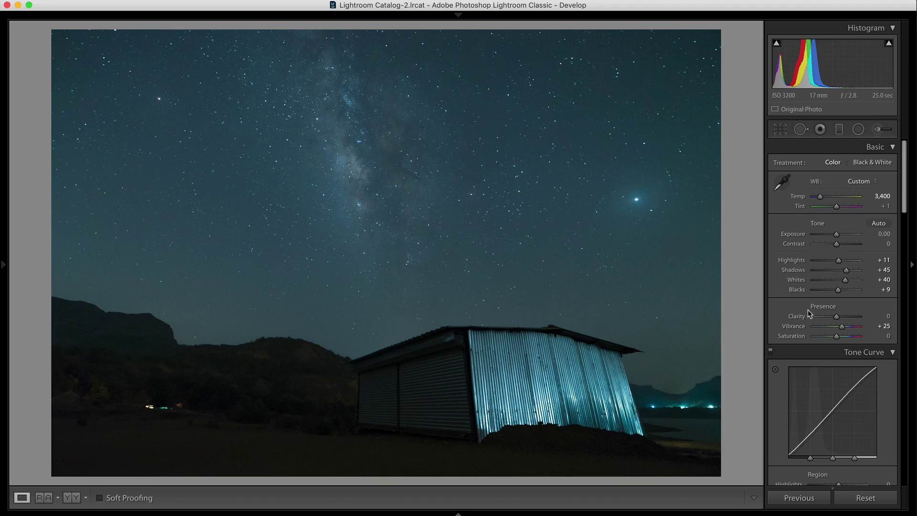
{"action": "left_click", "coordinate": [71, 498]}
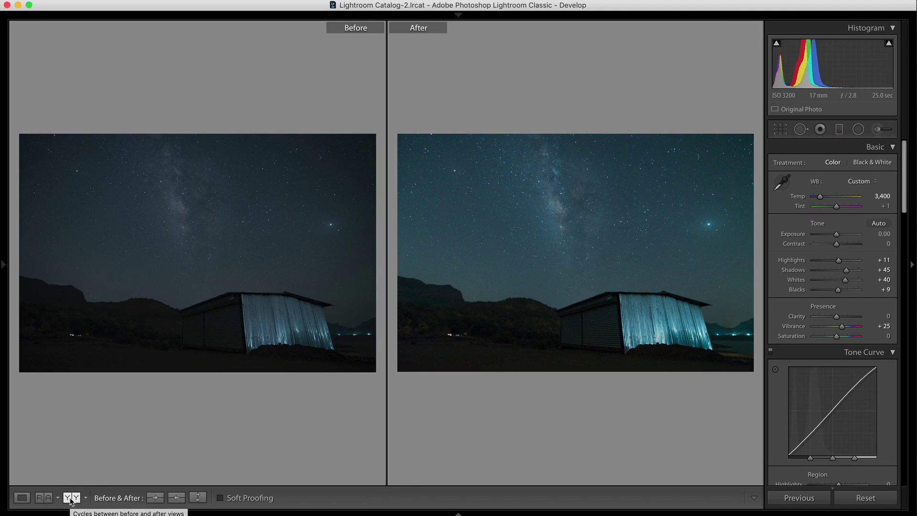
{"action": "left_click", "coordinate": [71, 497]}
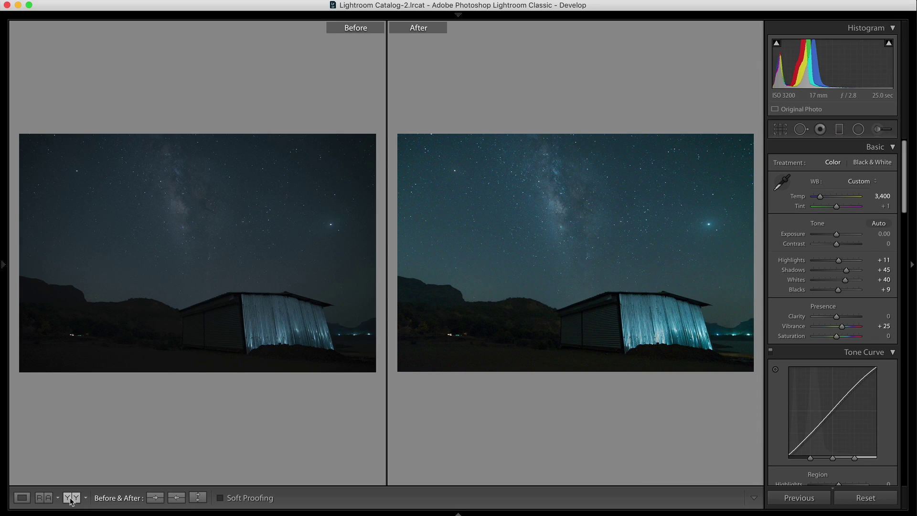
{"action": "left_click", "coordinate": [22, 498]}
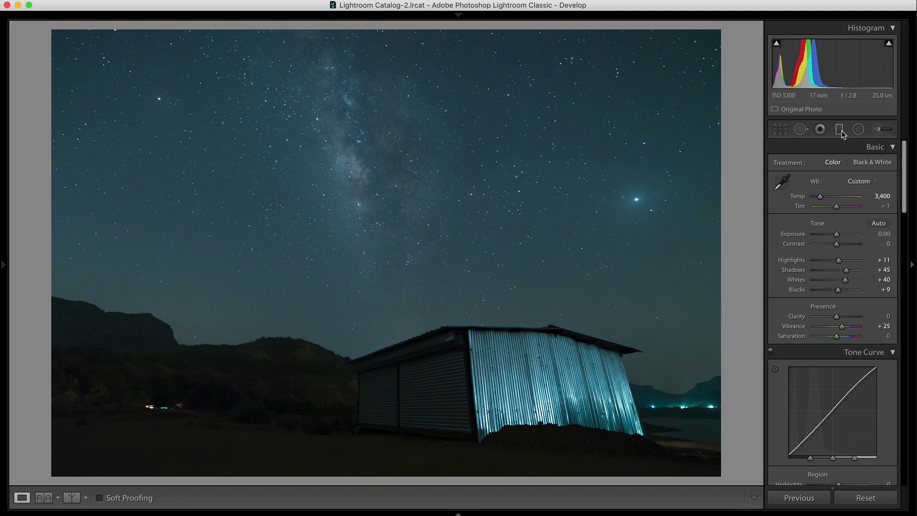
Step: Place a level graduated filter over the sky, with its transition ending just above the shed roof
{"action": "left_click", "coordinate": [841, 132]}
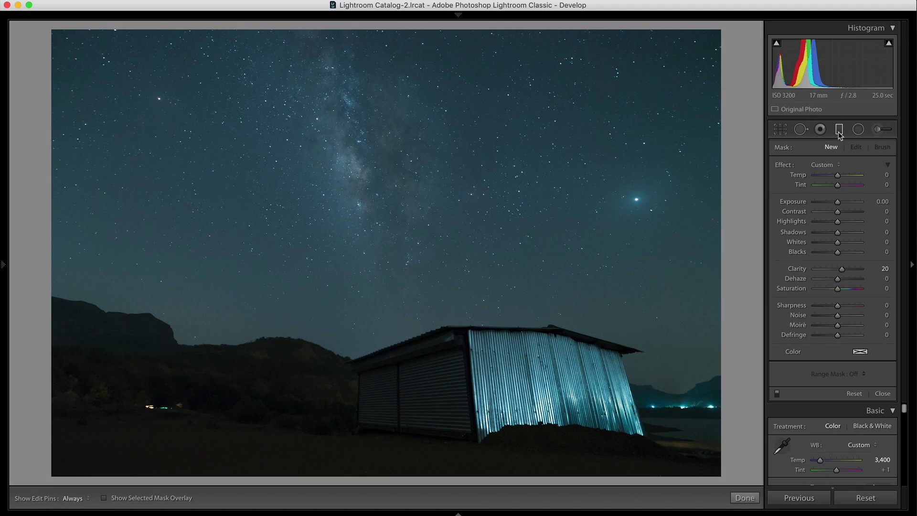
{"action": "key", "text": "shift"}
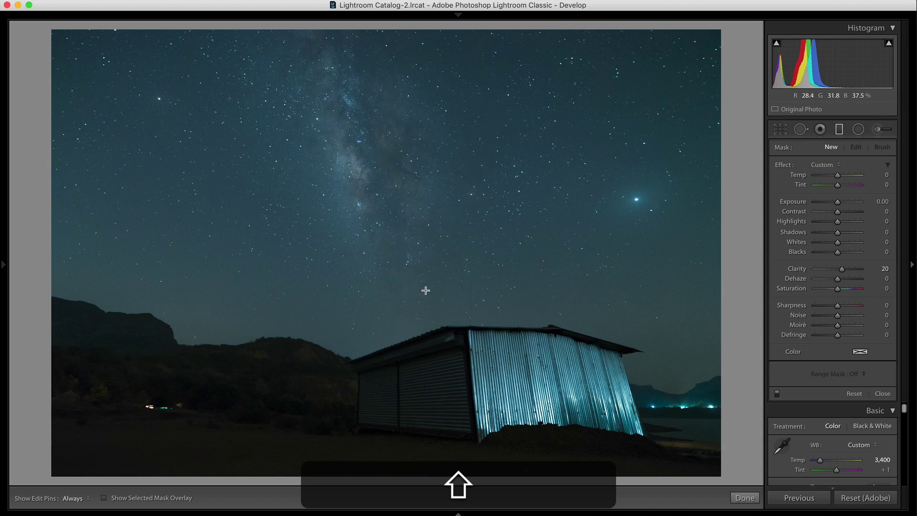
{"action": "left_click_drag", "start_coordinate": [429, 323], "coordinate": [405, 244]}
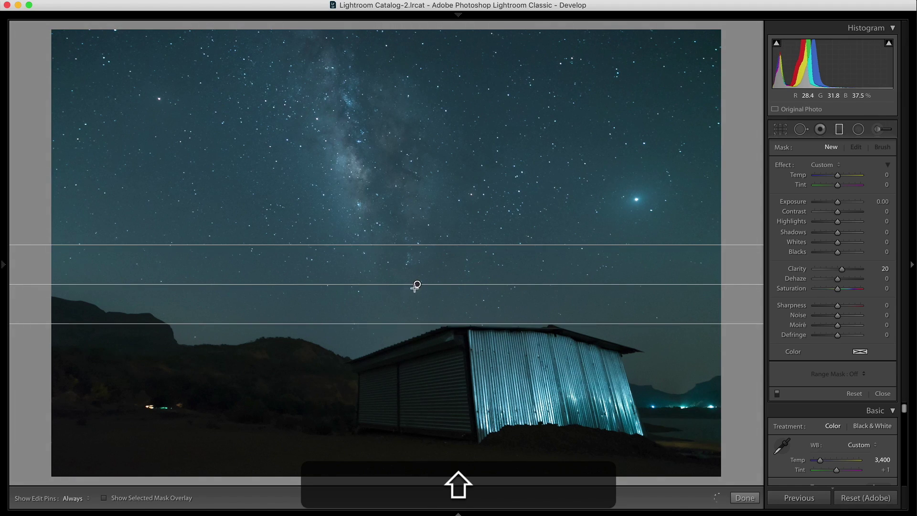
{"action": "left_click_drag", "start_coordinate": [417, 285], "coordinate": [419, 300]}
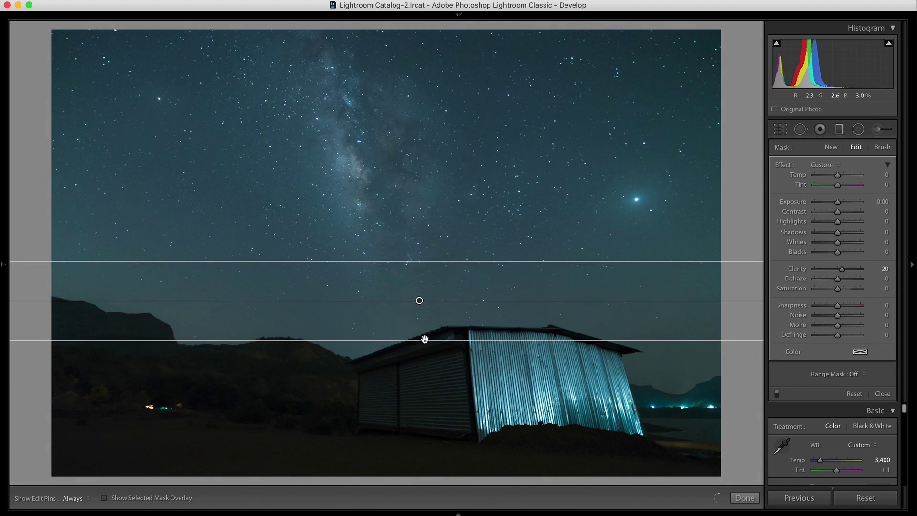
{"action": "left_click_drag", "start_coordinate": [428, 339], "coordinate": [425, 326]}
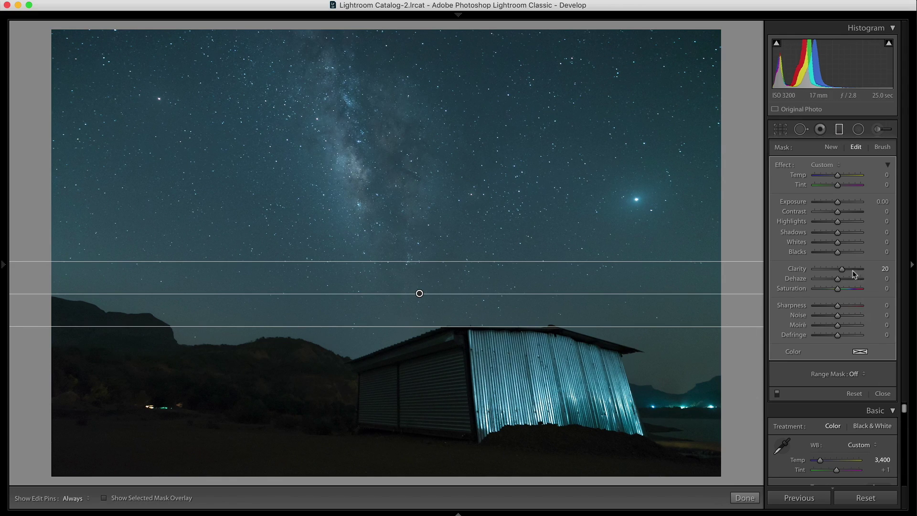
Step: Set the graduated filter's clarity to 40 after trying 100, and its dehaze to 20
{"action": "left_click_drag", "start_coordinate": [846, 273], "coordinate": [890, 269]}
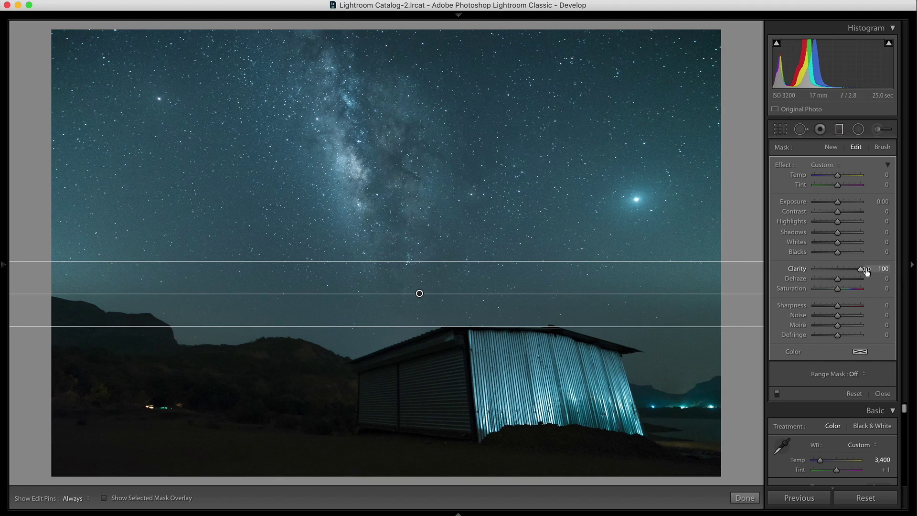
{"action": "left_click_drag", "start_coordinate": [842, 268], "coordinate": [846, 271]}
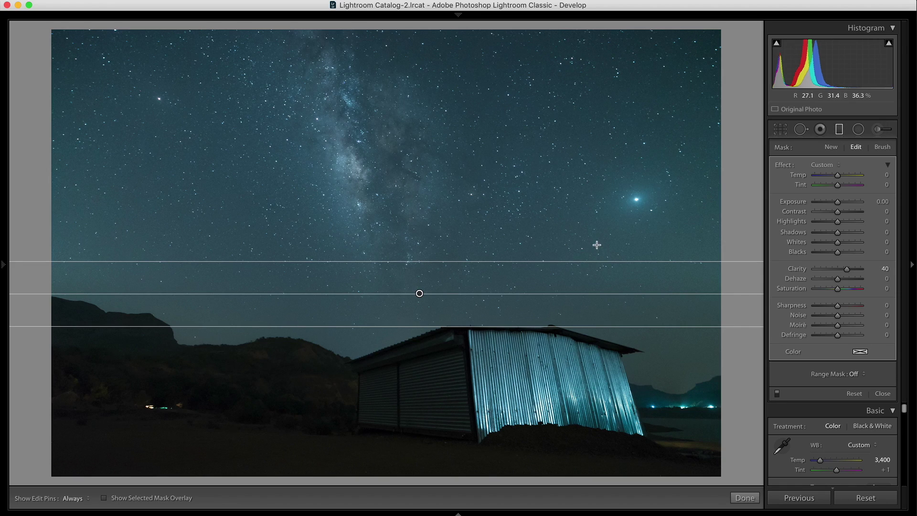
{"action": "left_click_drag", "start_coordinate": [838, 281], "coordinate": [842, 280]}
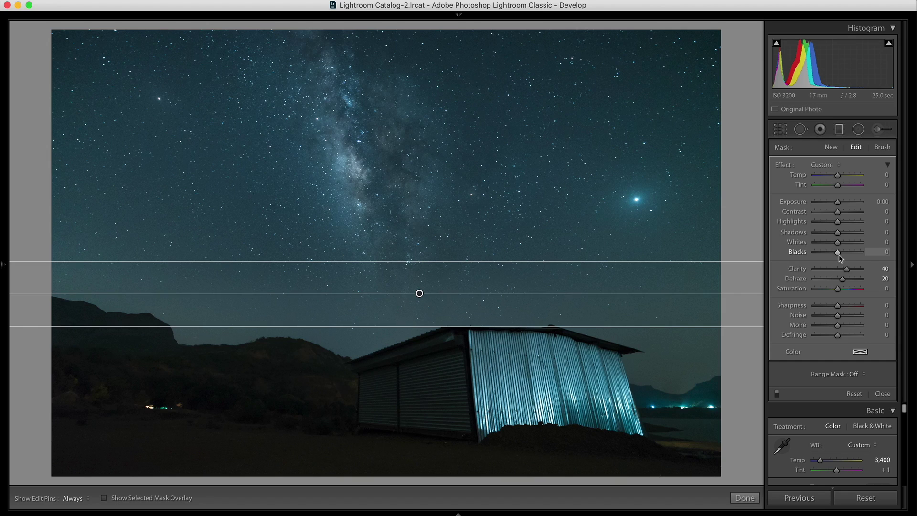
Step: Set the sky graduated filter's blacks to -5 and raise its transition zone slightly so it ends just above the shed roof
{"action": "left_click_drag", "start_coordinate": [835, 253], "coordinate": [836, 253]}
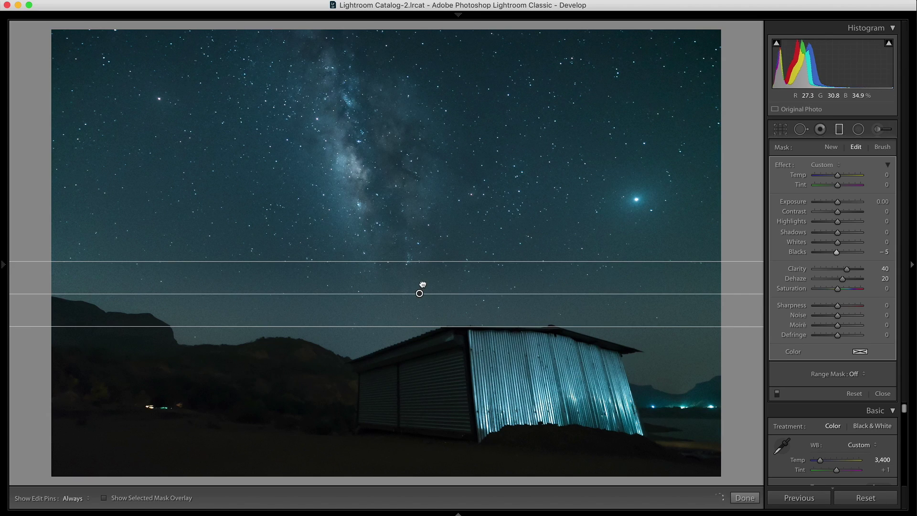
{"action": "left_click_drag", "start_coordinate": [420, 293], "coordinate": [423, 283]}
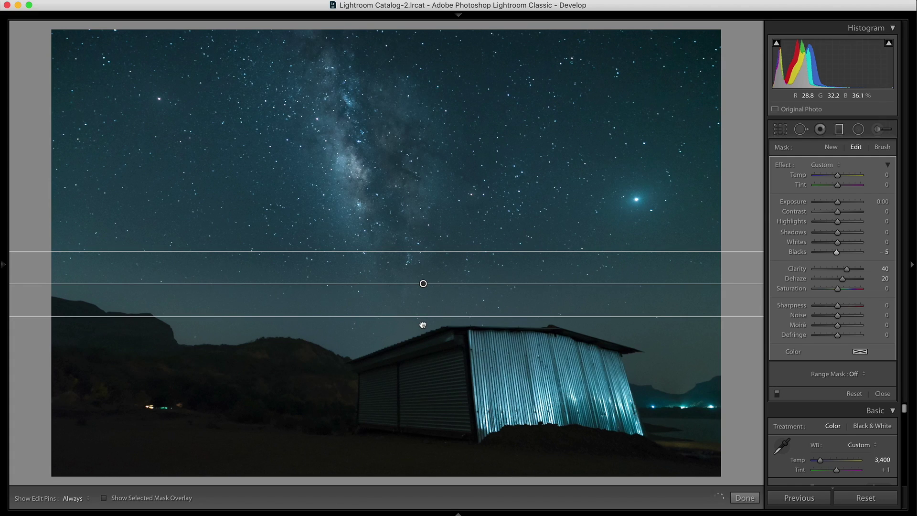
{"action": "left_click_drag", "start_coordinate": [422, 325], "coordinate": [422, 323]}
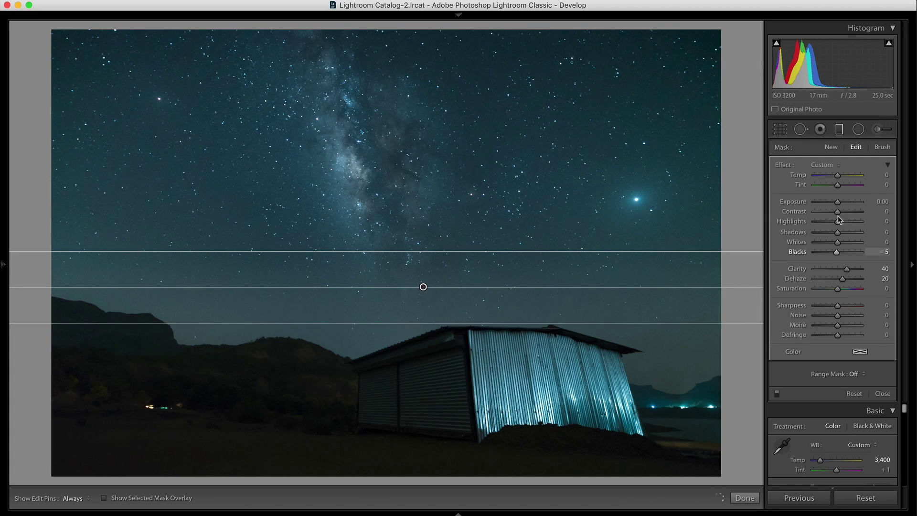
Step: Set the sky filter's highlights to 10 after trying 35, and compare the photo with and without the filter before closing it
{"action": "left_click_drag", "start_coordinate": [838, 221], "coordinate": [844, 222]}
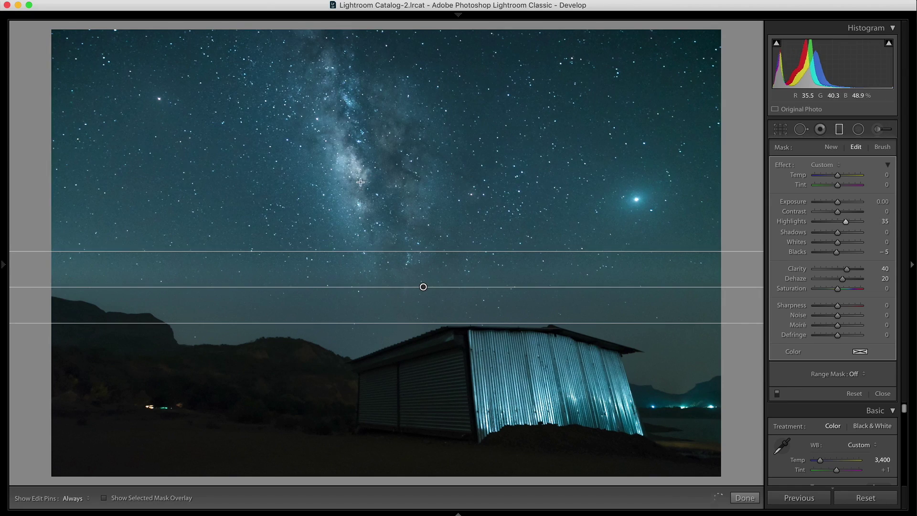
{"action": "left_click_drag", "start_coordinate": [845, 224], "coordinate": [841, 225]}
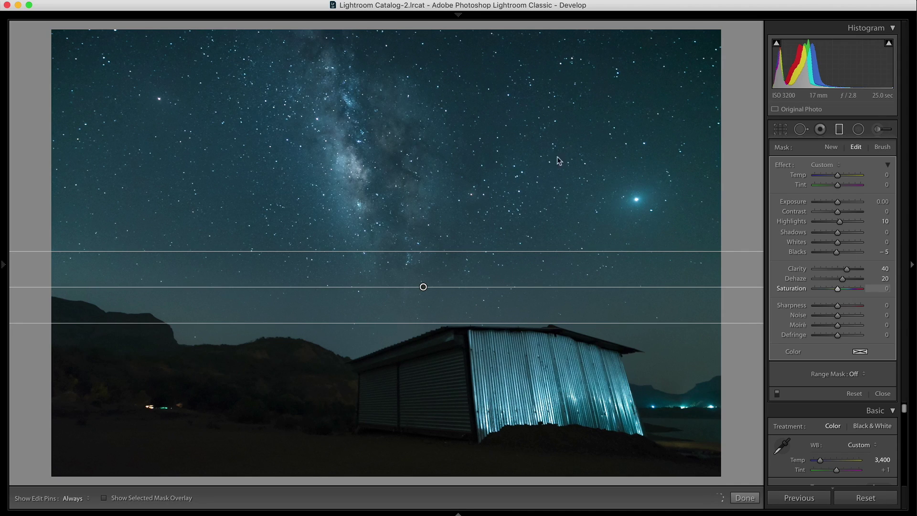
{"action": "left_click", "coordinate": [777, 394]}
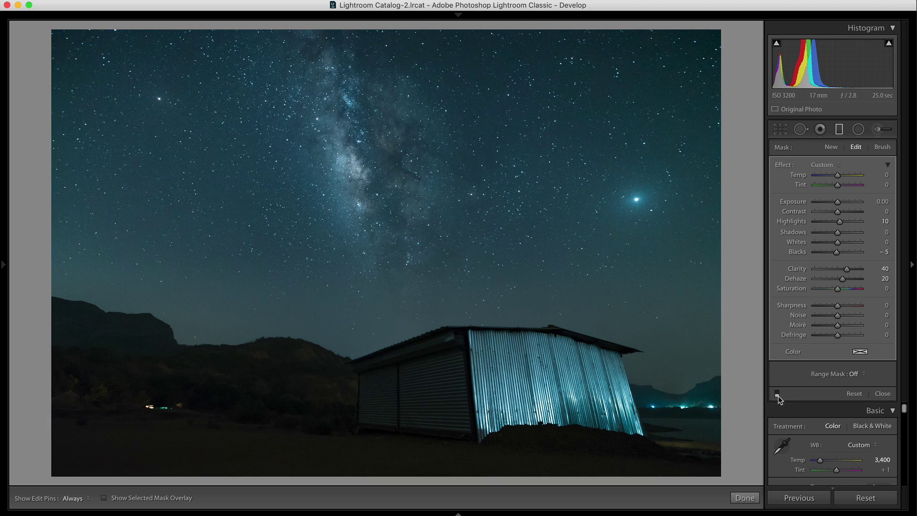
{"action": "left_click", "coordinate": [777, 393]}
{"action": "left_click", "coordinate": [776, 393]}
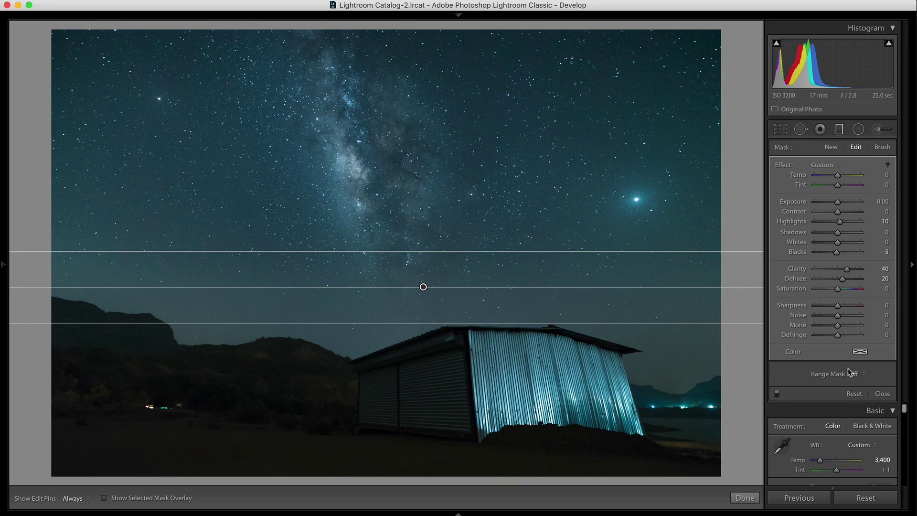
{"action": "left_click", "coordinate": [885, 396]}
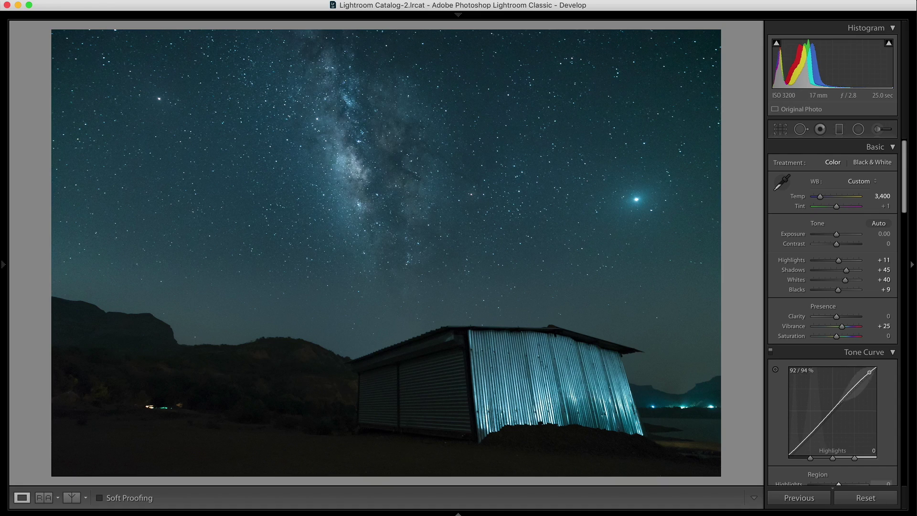
Step: Place a level second graduated filter over the foreground, with its transition running from the shed's base to just above its roof
{"action": "left_click", "coordinate": [843, 131]}
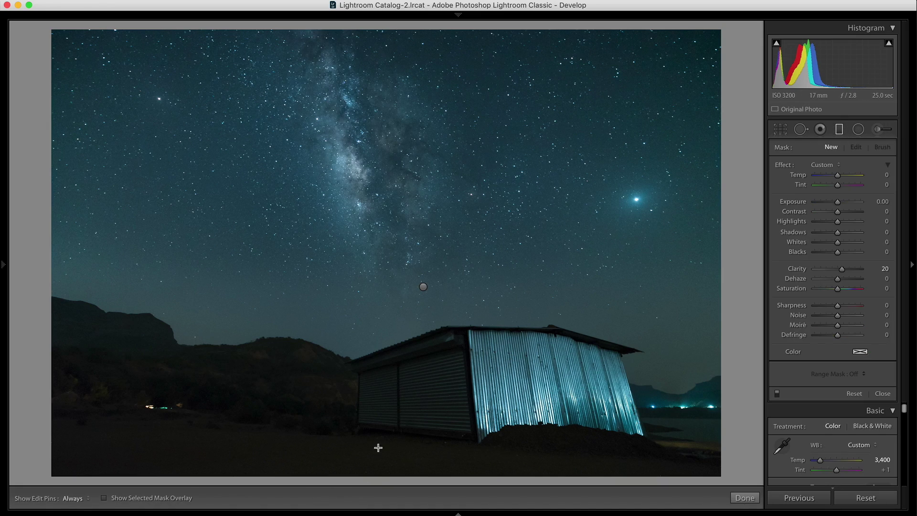
{"action": "left_click_drag", "start_coordinate": [407, 323], "coordinate": [406, 421]}
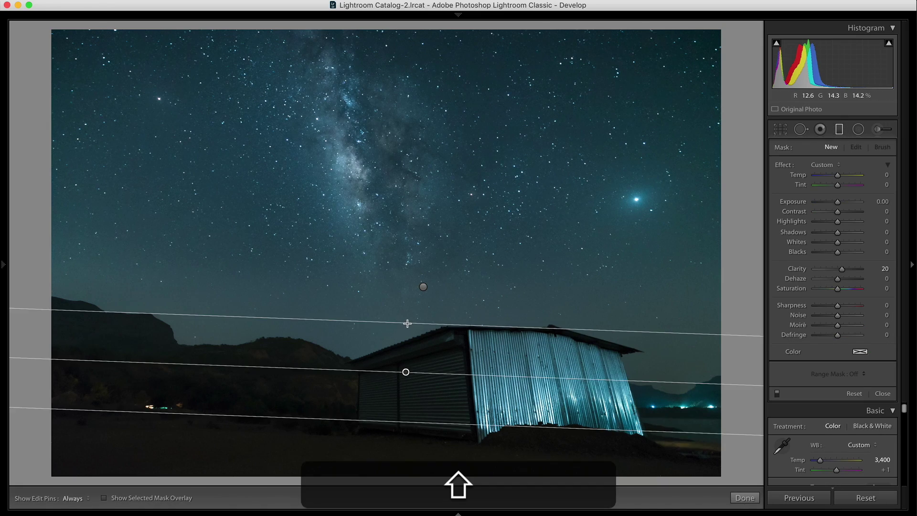
{"action": "left_click_drag", "start_coordinate": [402, 310], "coordinate": [402, 305]}
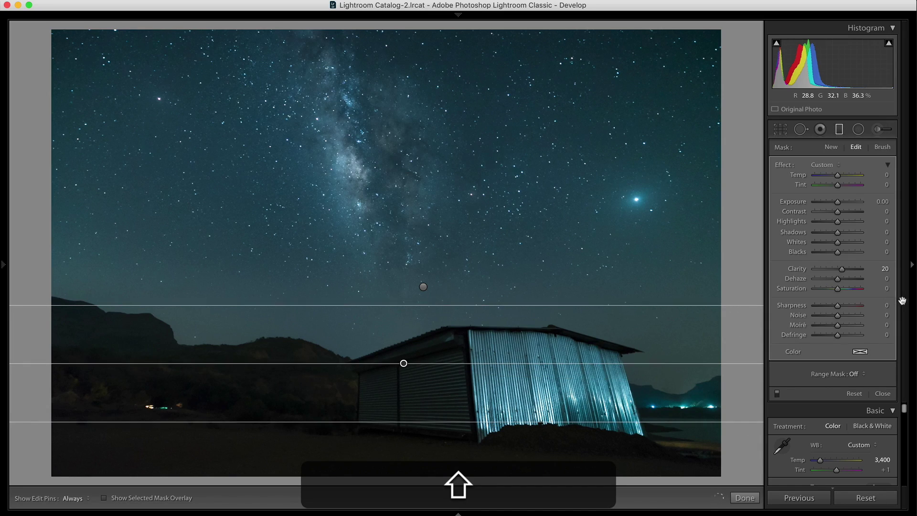
Step: Set the foreground filter's clarity to -5, raise its shadows slightly, and finish editing the filter
{"action": "double_click", "coordinate": [841, 270]}
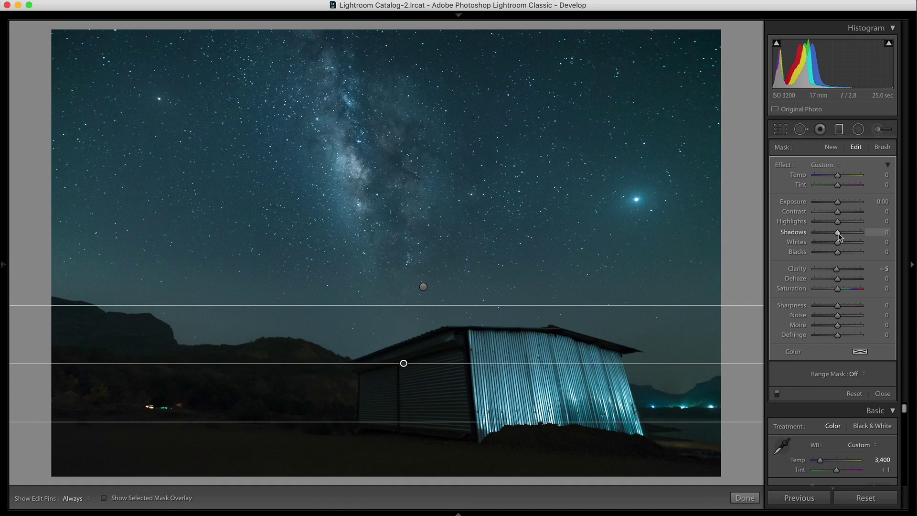
{"action": "left_click_drag", "start_coordinate": [839, 235], "coordinate": [841, 235]}
{"action": "left_click", "coordinate": [882, 393]}
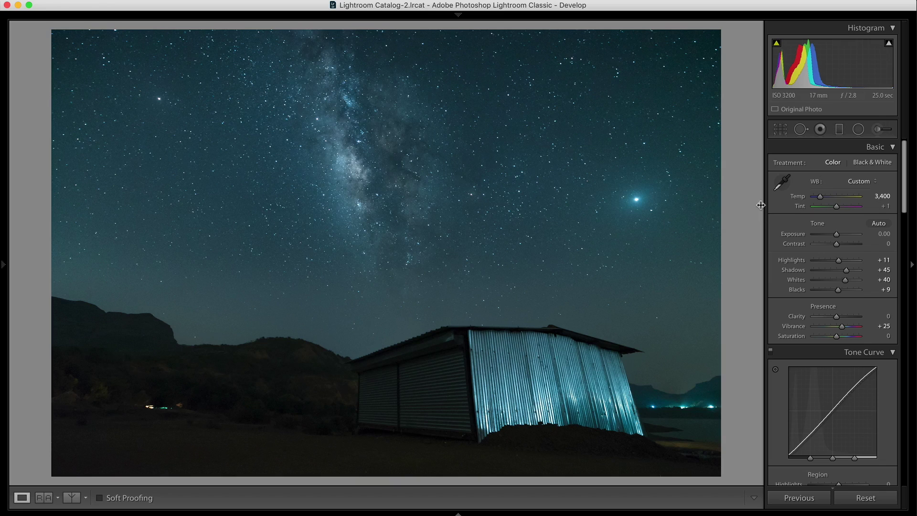
Step: Add a radial filter with inverted mask and feather of 100, centred on the lit corrugated wall of the shed
{"action": "left_click", "coordinate": [858, 137]}
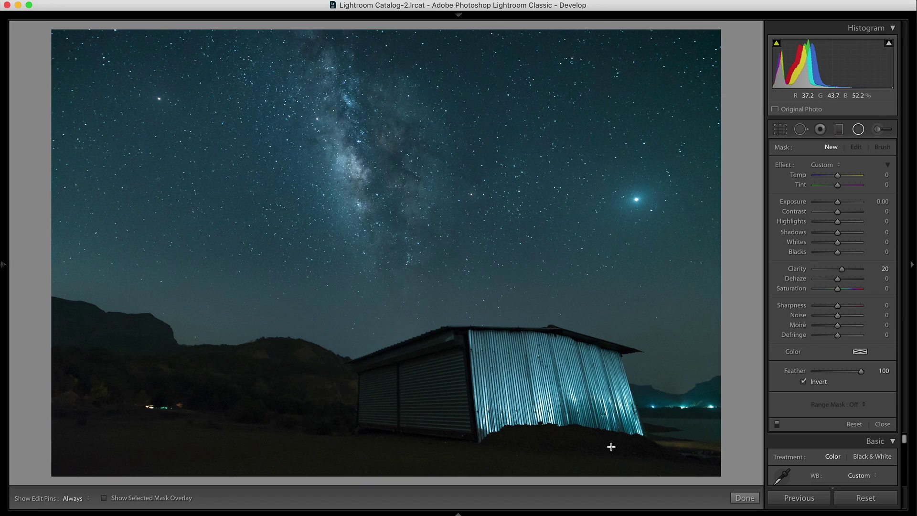
{"action": "left_click_drag", "start_coordinate": [509, 339], "coordinate": [630, 443]}
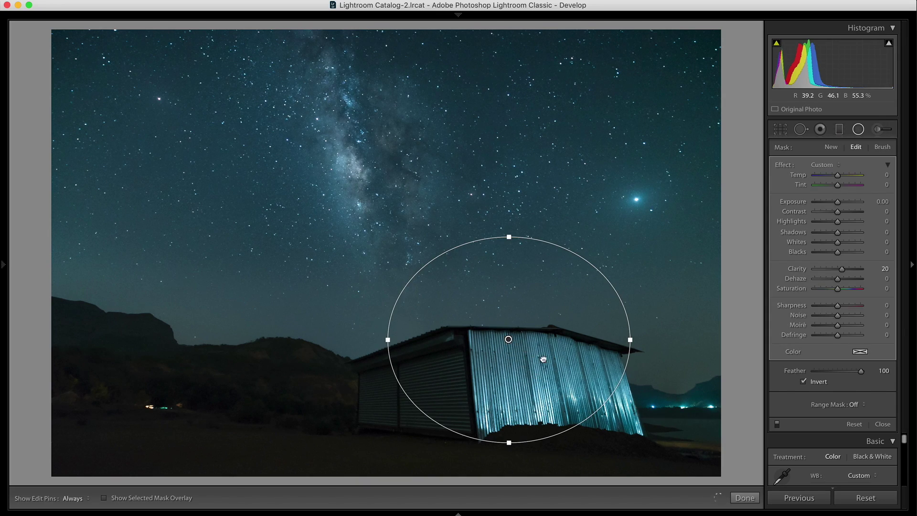
{"action": "left_click_drag", "start_coordinate": [508, 339], "coordinate": [556, 367]}
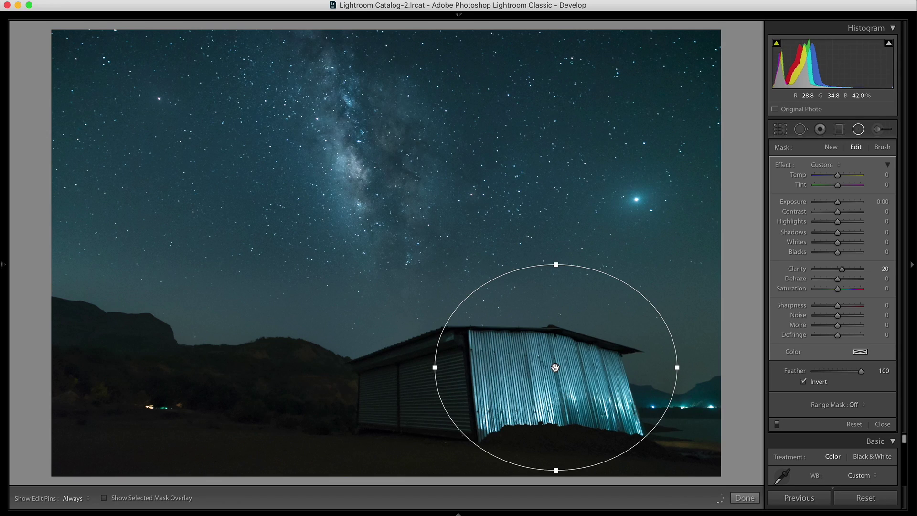
Step: Reset the shed radial filter's clarity to 0, and set its highlights to -74 after trying -100
{"action": "double_click", "coordinate": [841, 269]}
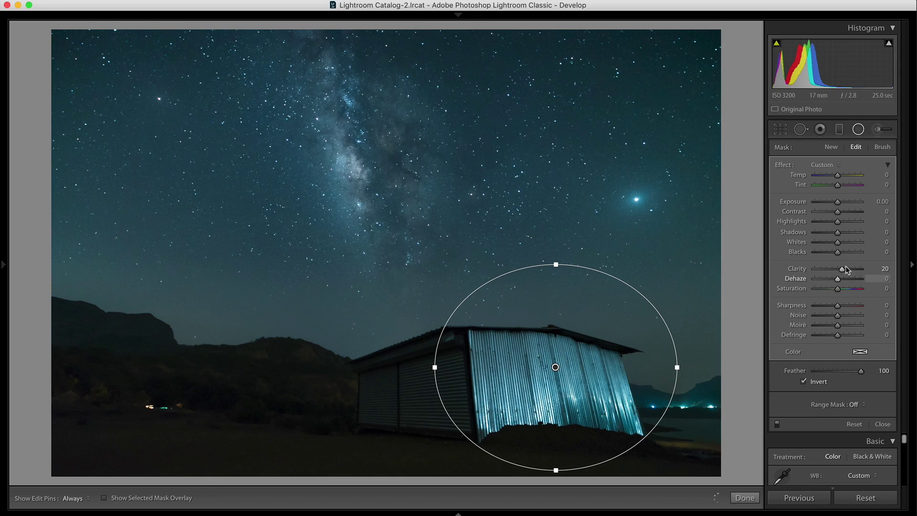
{"action": "left_click_drag", "start_coordinate": [837, 221], "coordinate": [804, 228]}
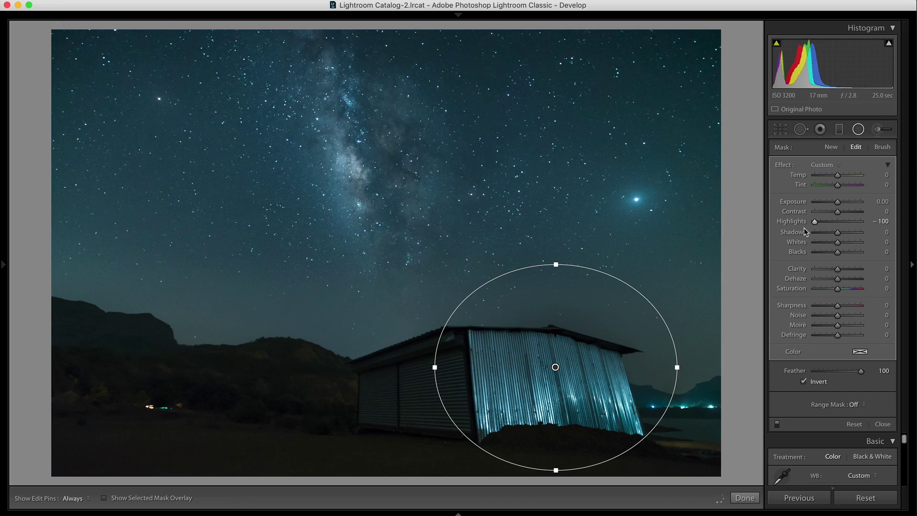
{"action": "left_click_drag", "start_coordinate": [818, 222], "coordinate": [821, 223]}
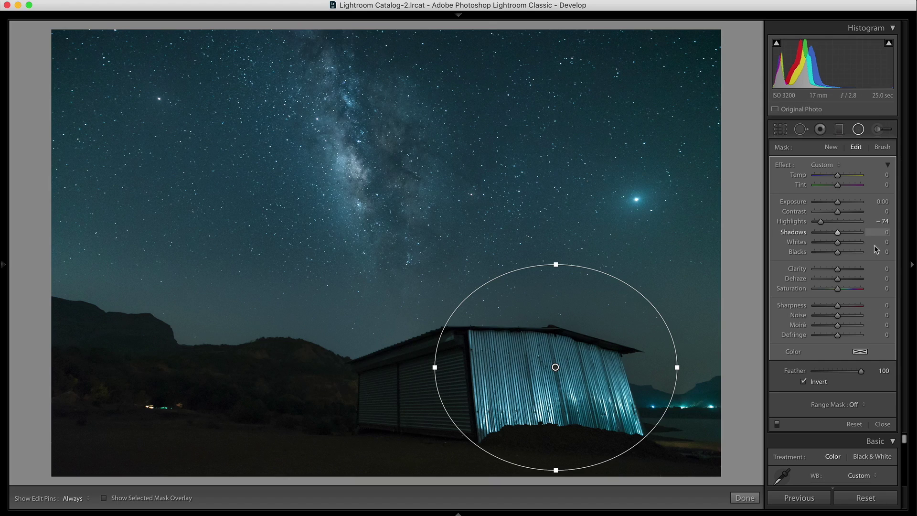
{"action": "left_click", "coordinate": [883, 423]}
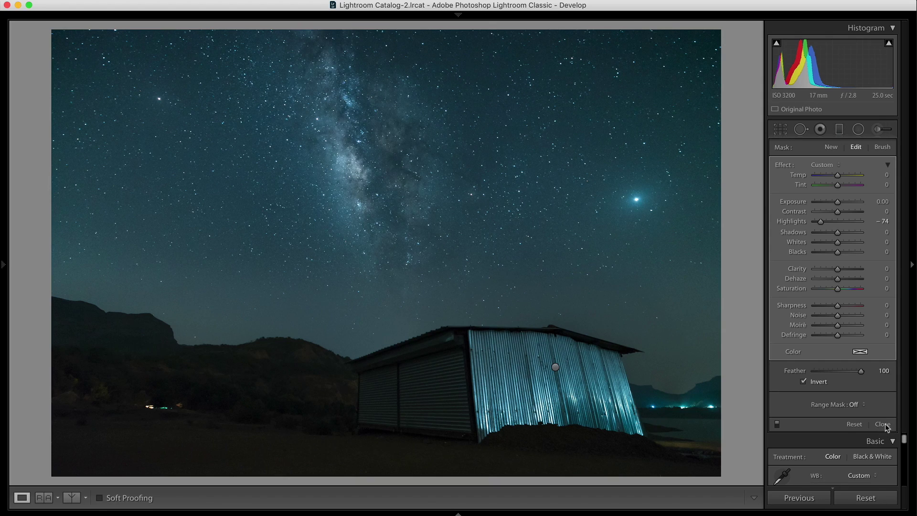
Step: Compare the photo before and after the radial filter using the edit history, and return to the latest highlights adjustment
{"action": "left_click", "coordinate": [2, 267]}
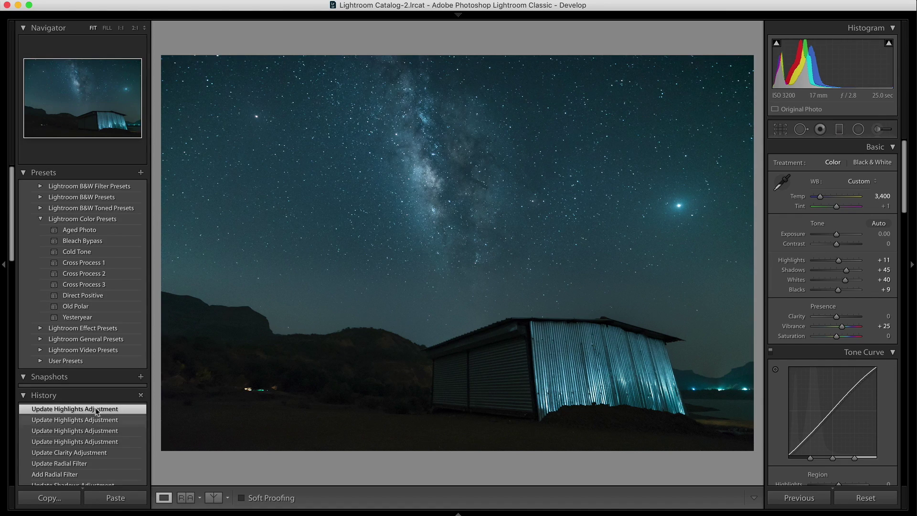
{"action": "left_click", "coordinate": [76, 474]}
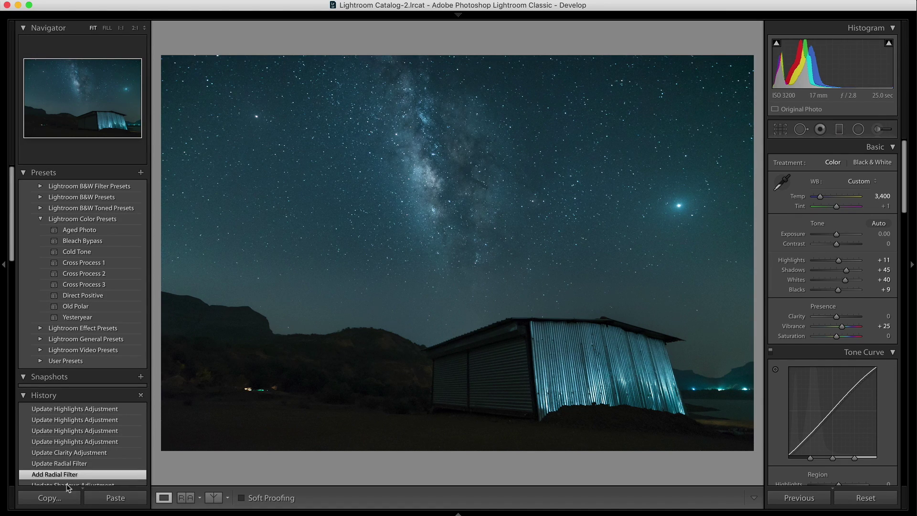
{"action": "left_click", "coordinate": [66, 484]}
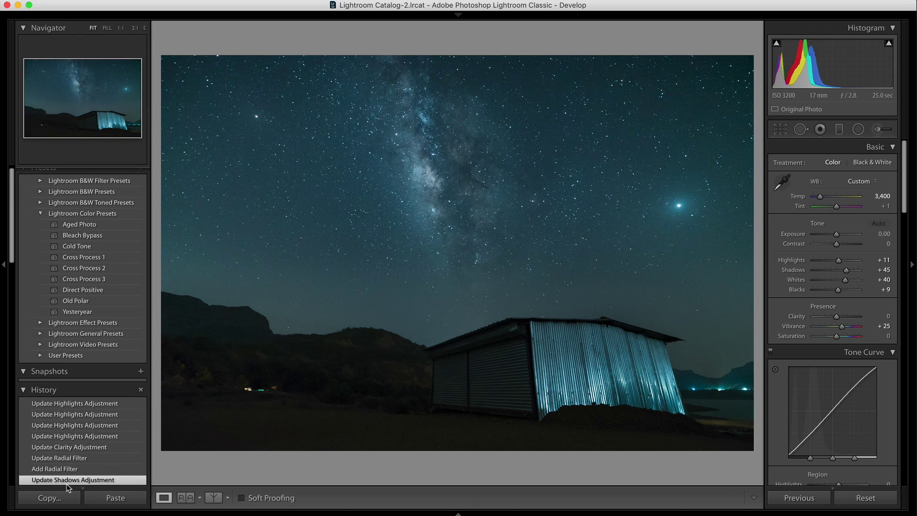
{"action": "left_click", "coordinate": [86, 408]}
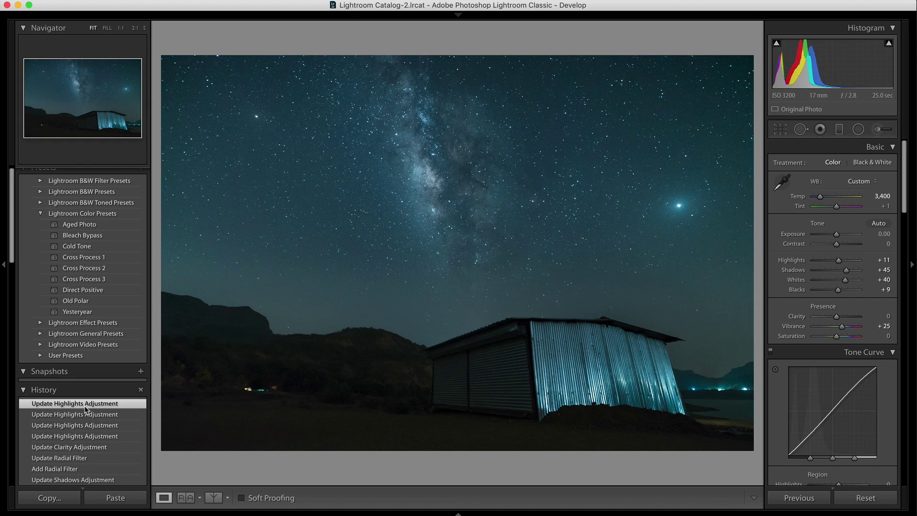
{"action": "left_click", "coordinate": [4, 286]}
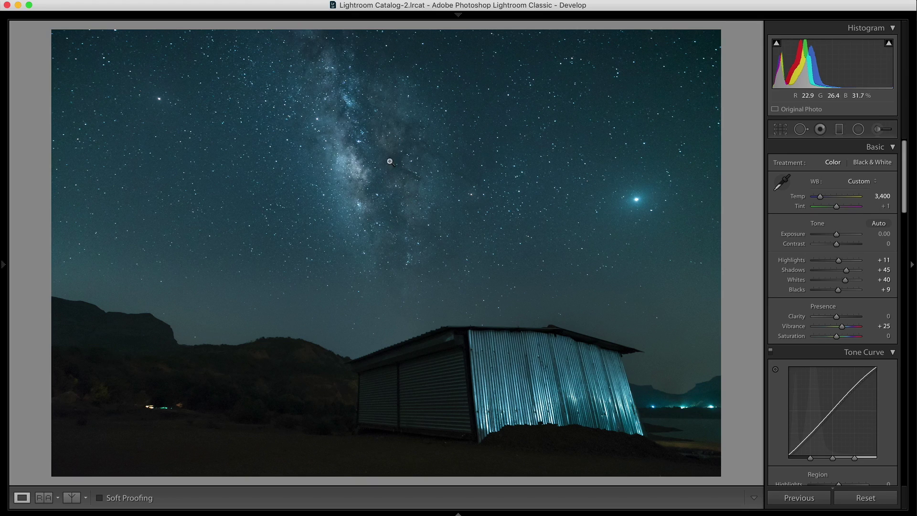
Step: Add a tall radial filter over the Milky Way, tilted to follow its band and widened to cover it
{"action": "left_click", "coordinate": [858, 130]}
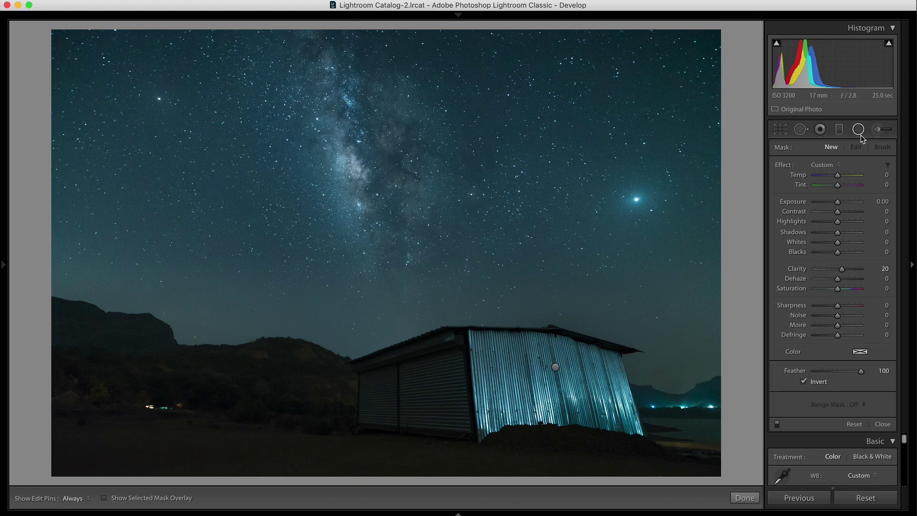
{"action": "left_click_drag", "start_coordinate": [374, 177], "coordinate": [427, 307]}
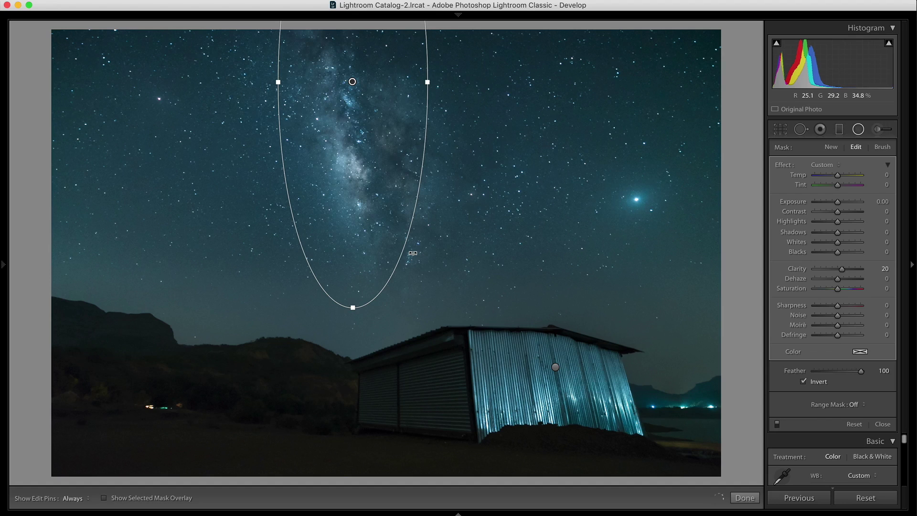
{"action": "left_click_drag", "start_coordinate": [413, 253], "coordinate": [431, 243]}
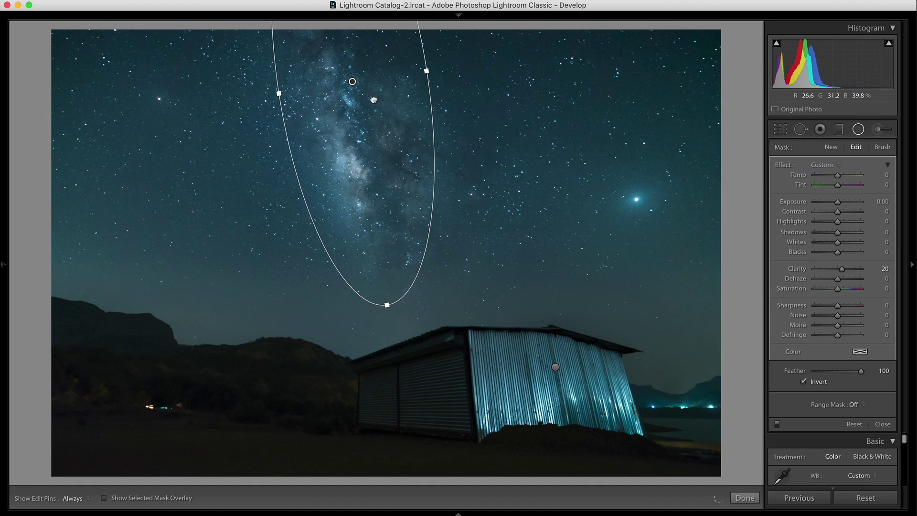
{"action": "mouse_move", "coordinate": [374, 99]}
{"action": "left_mouse_down"}
{"action": "mouse_move", "coordinate": [389, 114]}
{"action": "mouse_move", "coordinate": [373, 99]}
{"action": "left_mouse_up"}
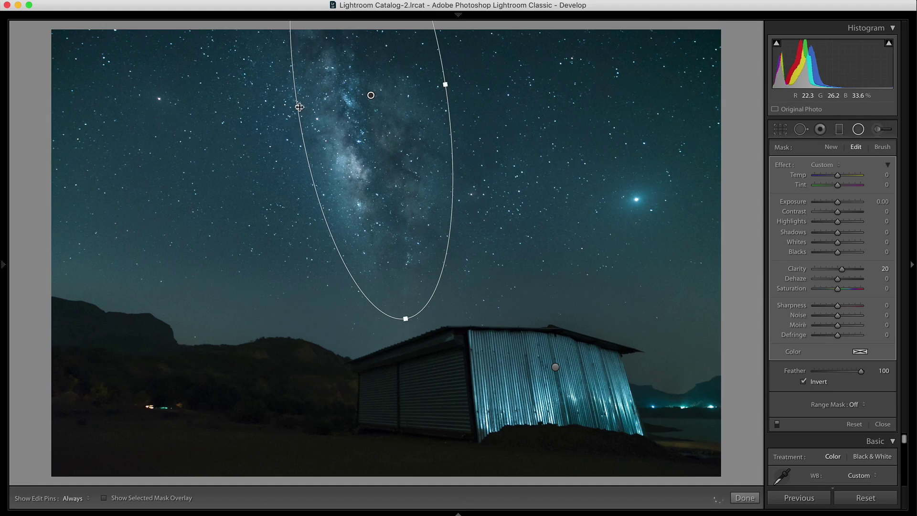
{"action": "left_click_drag", "start_coordinate": [298, 106], "coordinate": [285, 106]}
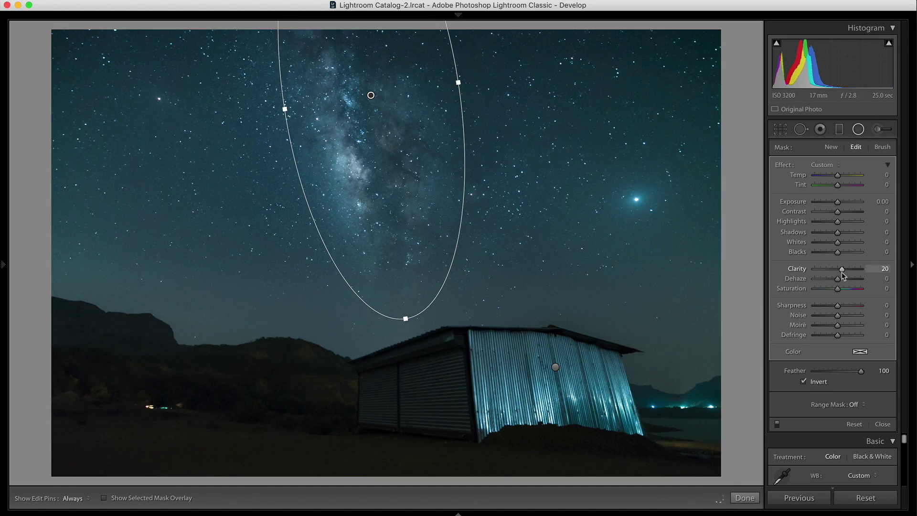
Step: Set the Milky Way radial filter's clarity to 16 and its dehaze to 15
{"action": "left_click_drag", "start_coordinate": [842, 274], "coordinate": [842, 274]}
{"action": "left_click", "coordinate": [842, 281]}
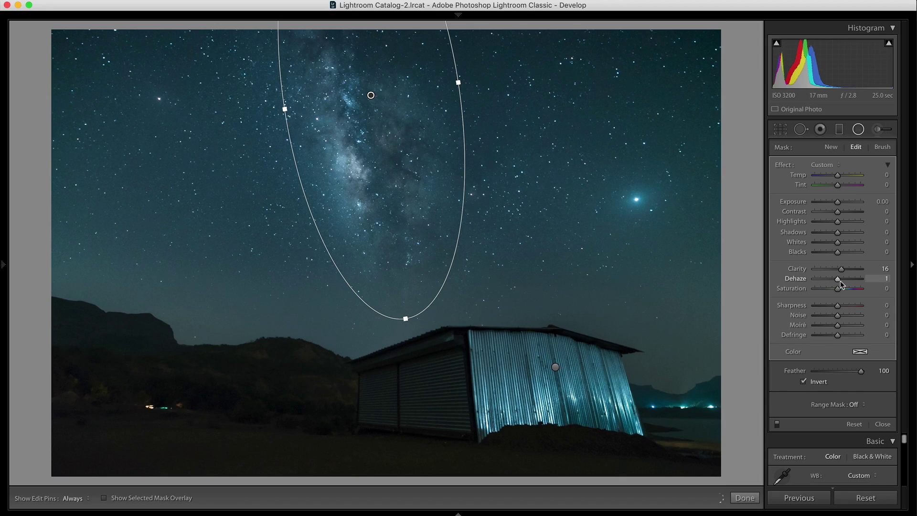
{"action": "left_click_drag", "start_coordinate": [841, 281], "coordinate": [840, 280]}
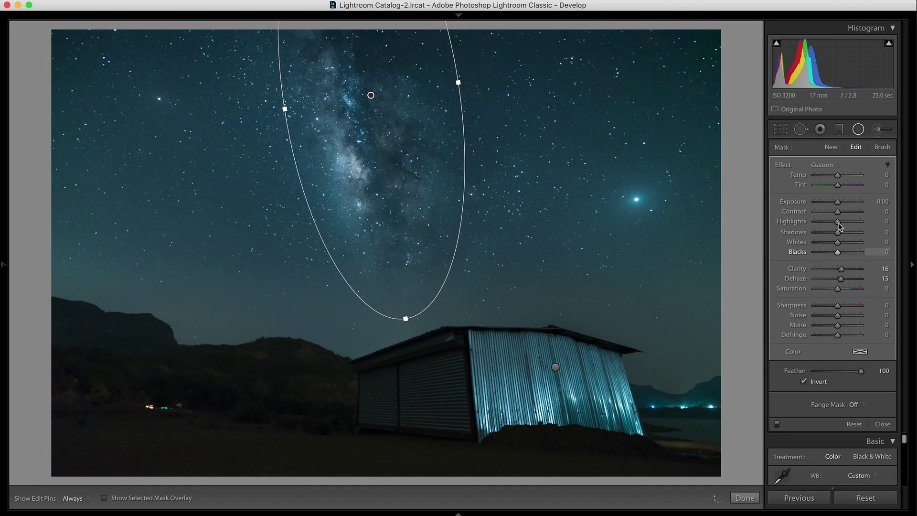
Step: Set the Milky Way filter's highlights to 15, blacks to -5 and exposure to 0.11, and finish editing the filter
{"action": "left_click_drag", "start_coordinate": [837, 224], "coordinate": [842, 224]}
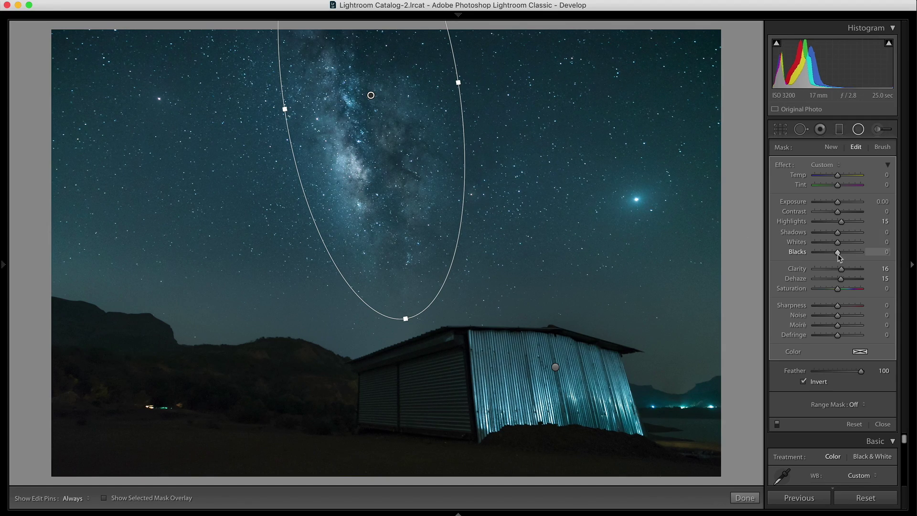
{"action": "left_click_drag", "start_coordinate": [837, 254], "coordinate": [831, 259]}
{"action": "left_click_drag", "start_coordinate": [839, 205], "coordinate": [839, 204]}
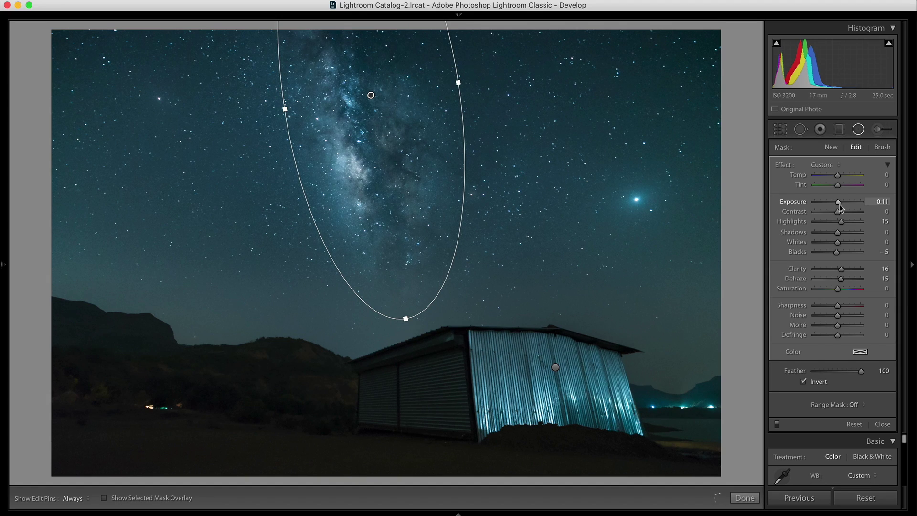
{"action": "left_click", "coordinate": [882, 423]}
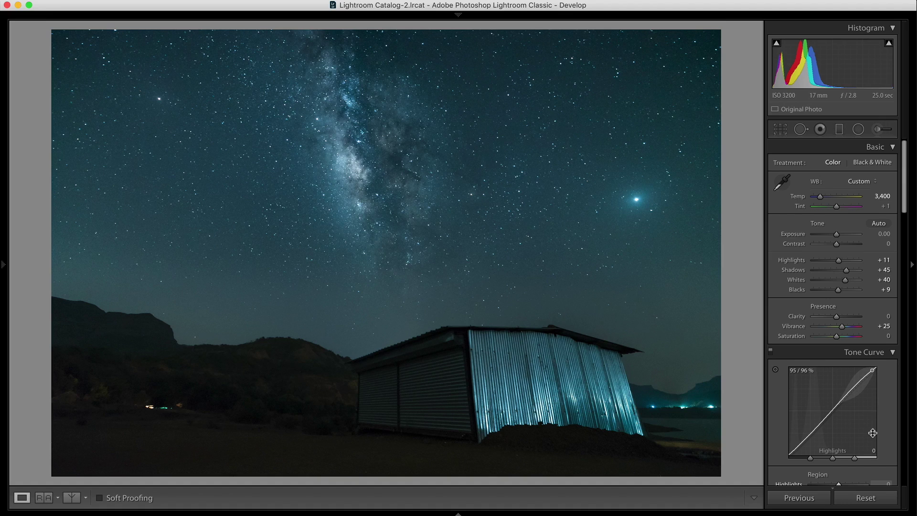
Step: Compare the photo before and after all edits in split and side-by-side views, and return to the single-image view
{"action": "left_click", "coordinate": [77, 502]}
{"action": "left_click", "coordinate": [78, 503]}
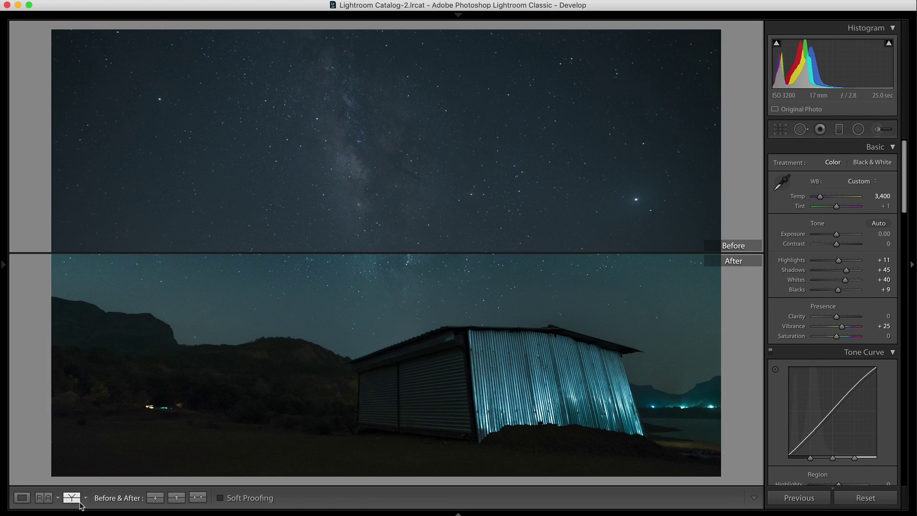
{"action": "left_click", "coordinate": [72, 497]}
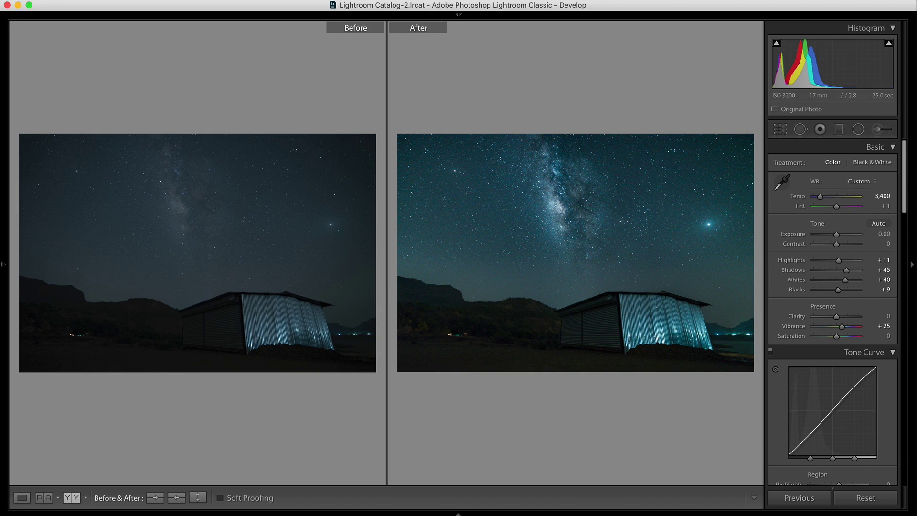
{"action": "left_click", "coordinate": [22, 502]}
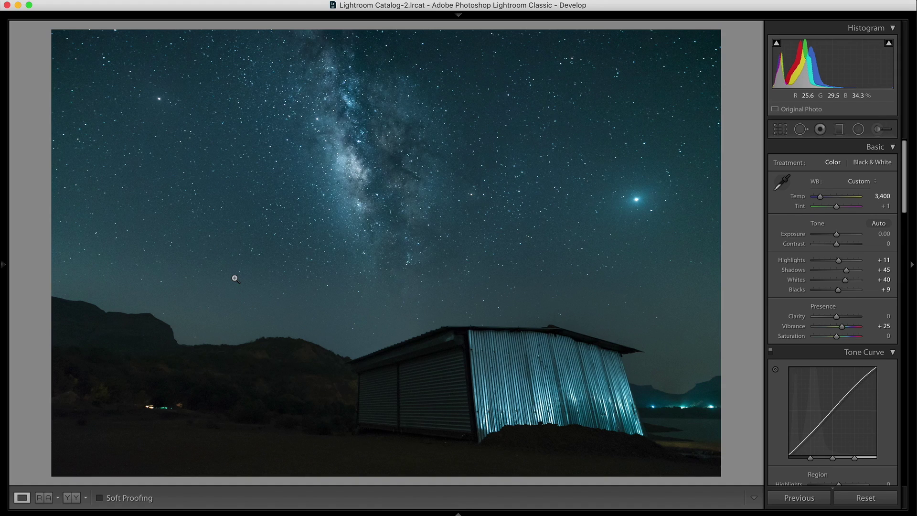
Step: Open DSC_8311.NEF from the filmstrip for editing in Adobe Photoshop CC 2018
{"action": "left_click", "coordinate": [459, 512]}
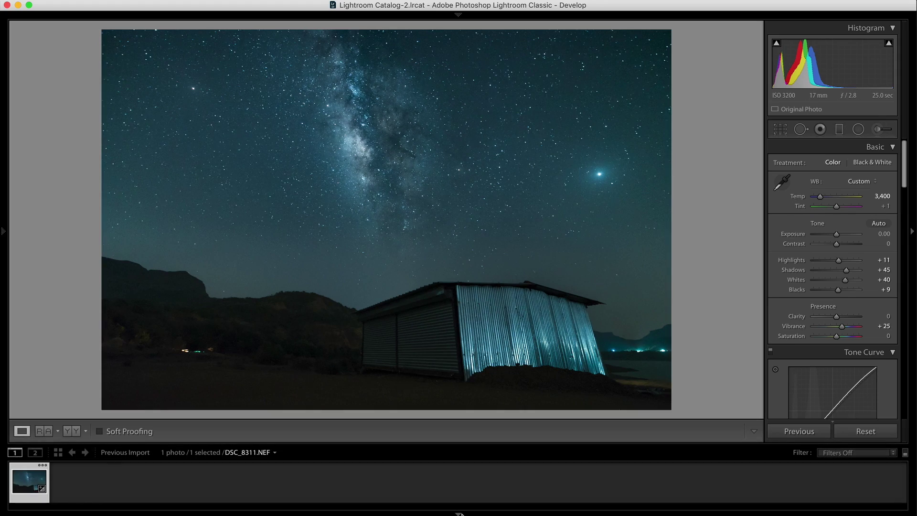
{"action": "right_click", "coordinate": [37, 483]}
{"action": "mouse_move", "coordinate": [96, 310]}
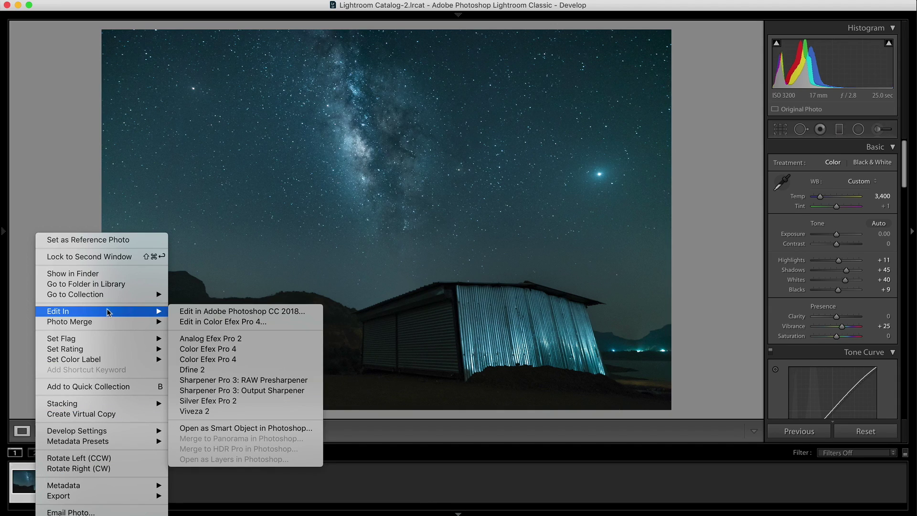
{"action": "left_click", "coordinate": [225, 309]}
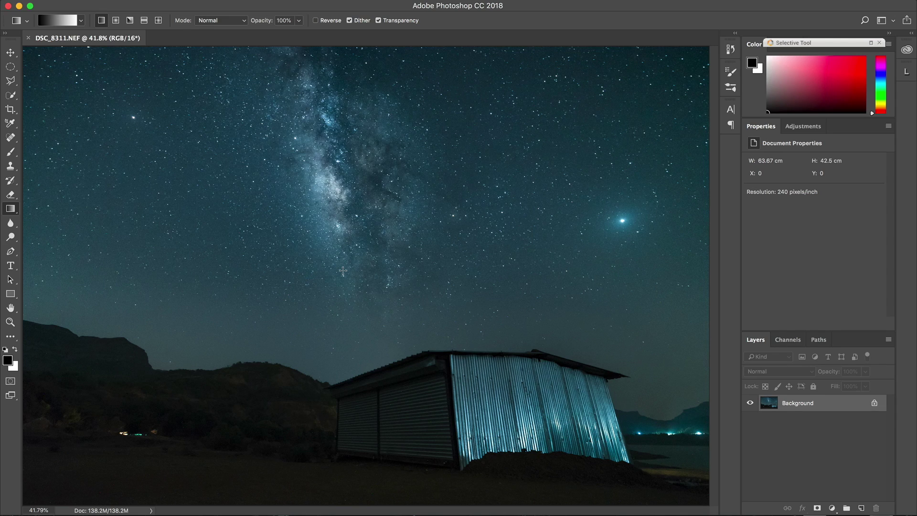
Step: Duplicate the Background layer and paint over the bright lights below the hills with the Spot Healing Brush
{"action": "key", "text": "super"}
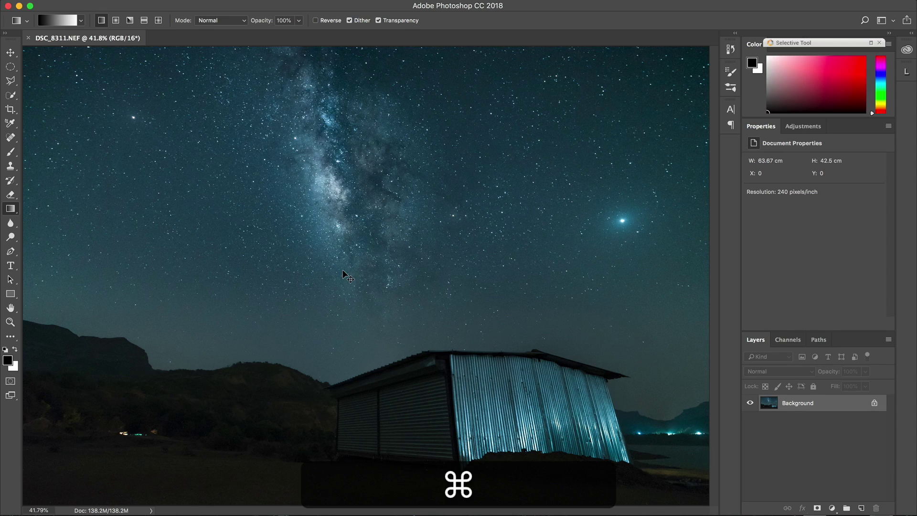
{"action": "key", "text": "super+j"}
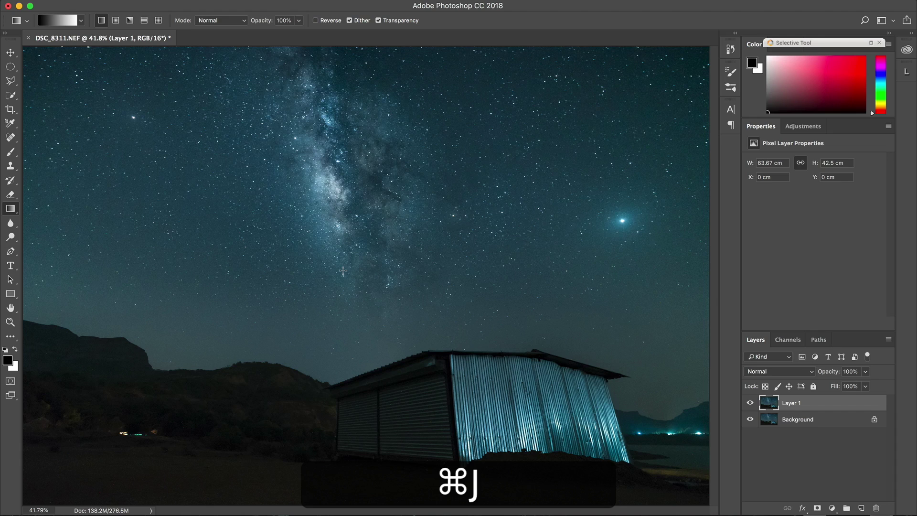
{"action": "left_click", "coordinate": [12, 138]}
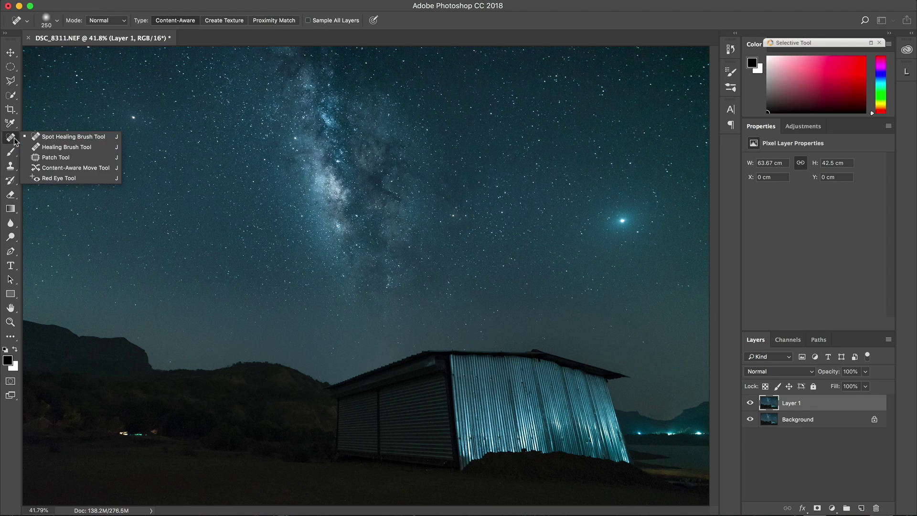
{"action": "left_click", "coordinate": [67, 136]}
{"action": "left_click_drag", "start_coordinate": [123, 433], "coordinate": [143, 435]}
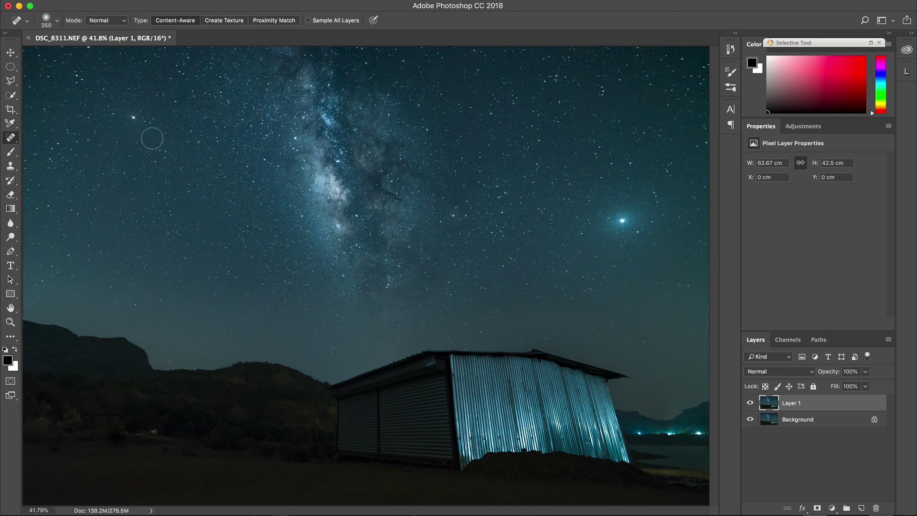
Step: Set the Spot Healing Brush hardness to 100% and heal the remaining light traces below the hills
{"action": "left_click", "coordinate": [57, 21]}
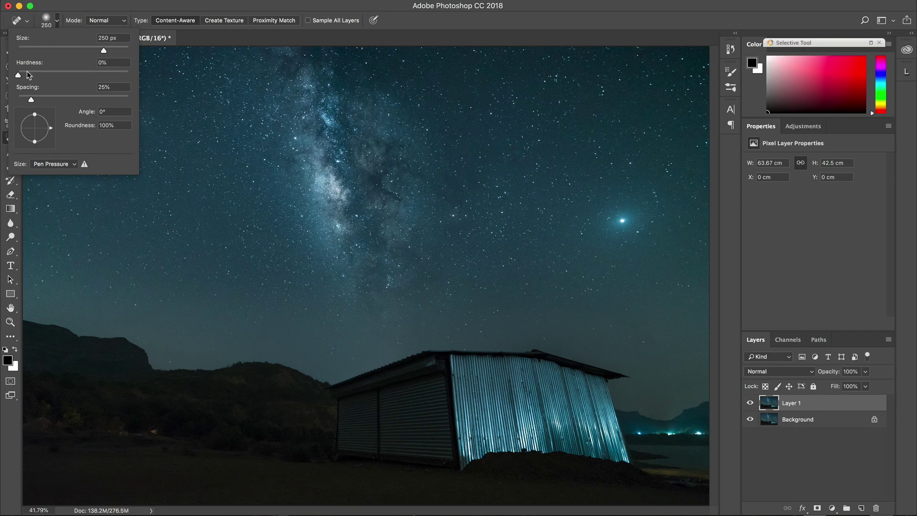
{"action": "left_click_drag", "start_coordinate": [34, 75], "coordinate": [137, 74]}
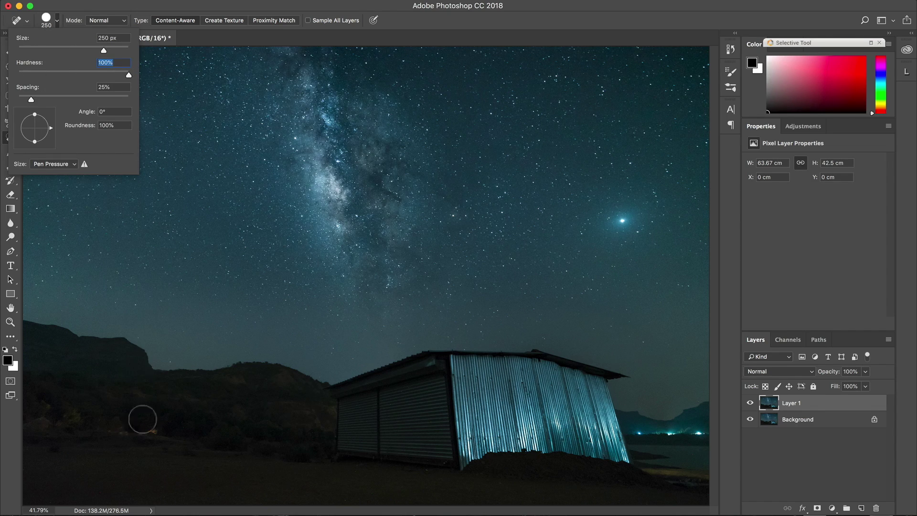
{"action": "left_click", "coordinate": [113, 428]}
{"action": "left_click_drag", "start_coordinate": [113, 428], "coordinate": [153, 432]}
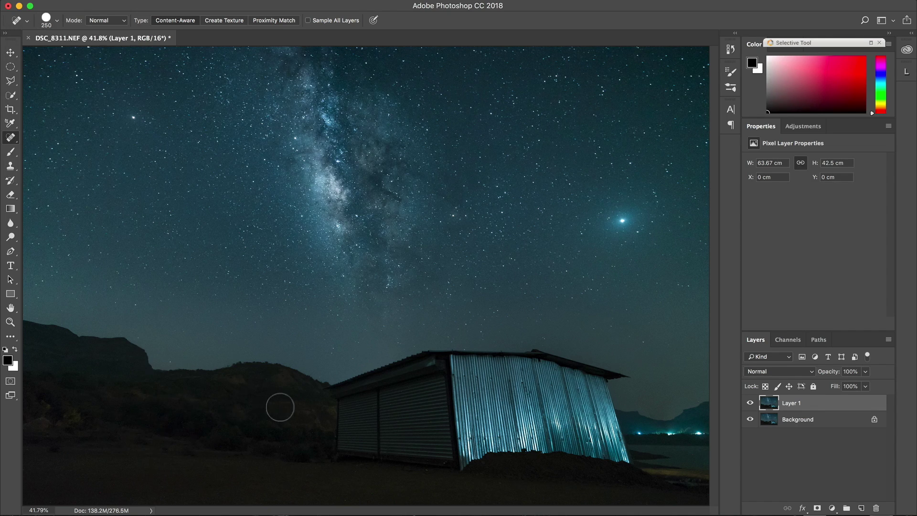
Step: Compare the photo with and without the healed layer by toggling the layer's visibility
{"action": "left_click", "coordinate": [749, 403]}
{"action": "left_click", "coordinate": [750, 403]}
{"action": "left_click", "coordinate": [750, 403]}
{"action": "left_click", "coordinate": [750, 403]}
{"action": "left_click", "coordinate": [751, 403]}
{"action": "left_click", "coordinate": [751, 403]}
Step: Open the healed layer in Color Efex Pro 4 and set Pro Contrast's Correct Color Cast and Correct Contrast to 0%
{"action": "left_click", "coordinate": [870, 42]}
{"action": "left_click", "coordinate": [809, 193]}
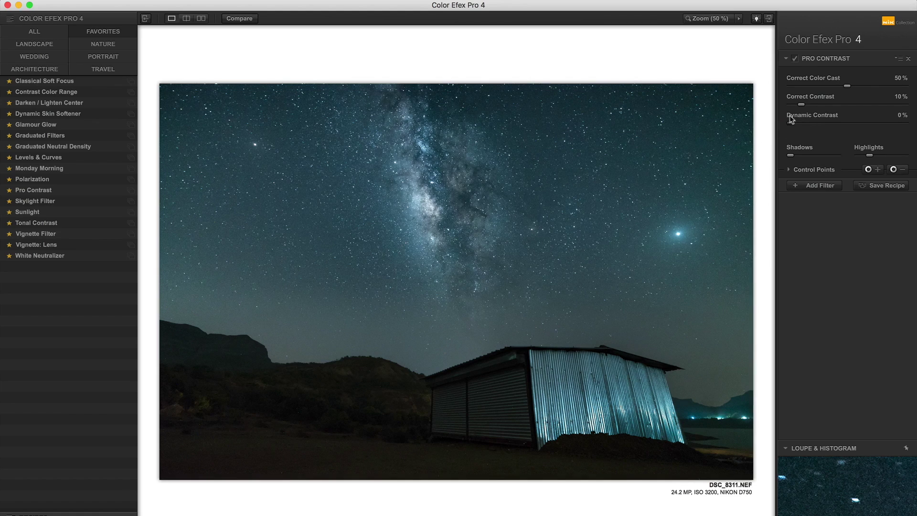
{"action": "left_click_drag", "start_coordinate": [801, 104], "coordinate": [796, 105]}
{"action": "left_click_drag", "start_coordinate": [846, 86], "coordinate": [785, 106]}
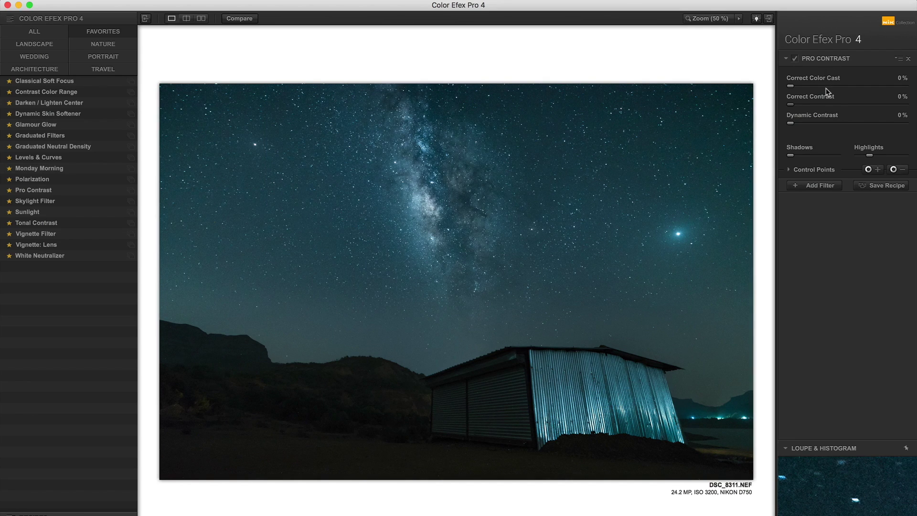
Step: Set the Pro Contrast filter's Correct Color Cast to 35% and compare the image with and without the effect
{"action": "left_click_drag", "start_coordinate": [791, 88], "coordinate": [819, 87]}
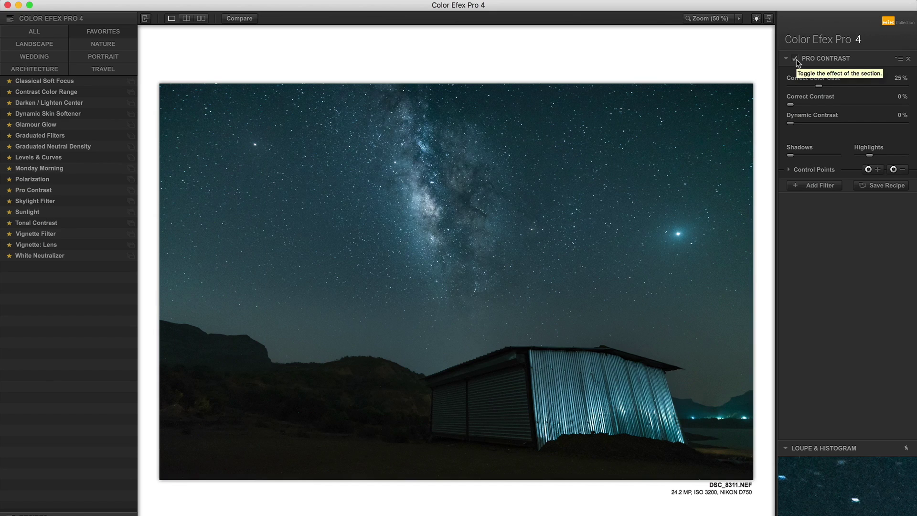
{"action": "left_click_drag", "start_coordinate": [818, 86], "coordinate": [832, 90]}
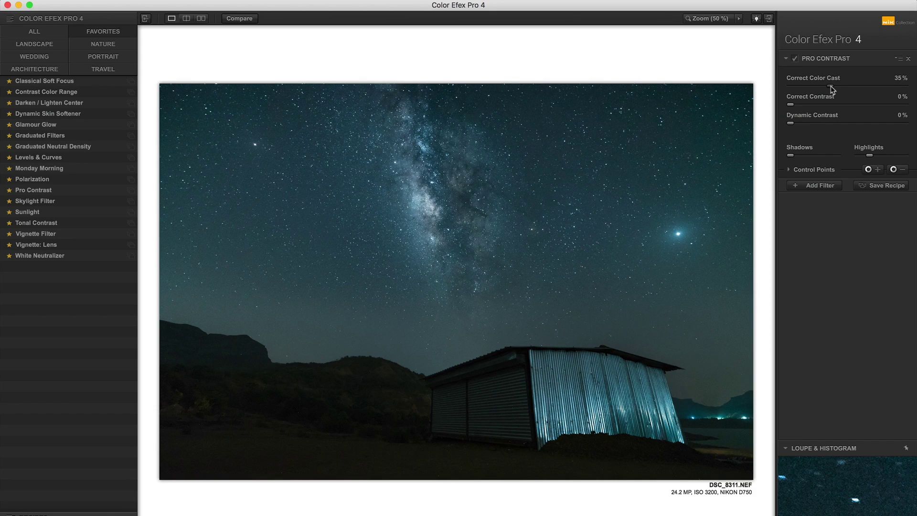
{"action": "left_click", "coordinate": [795, 59]}
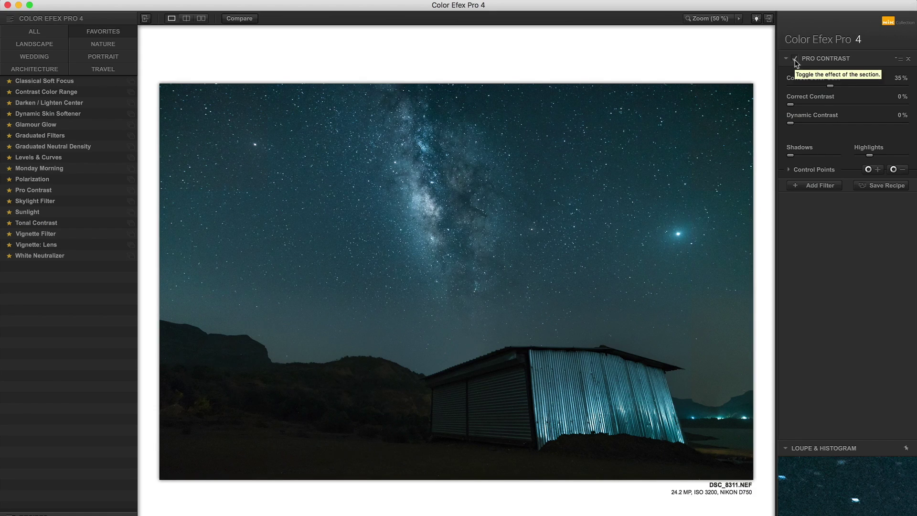
Step: Set the Pro Contrast filter's Correct Contrast to 10% and Dynamic Contrast to 15%
{"action": "left_click_drag", "start_coordinate": [799, 124], "coordinate": [800, 125]}
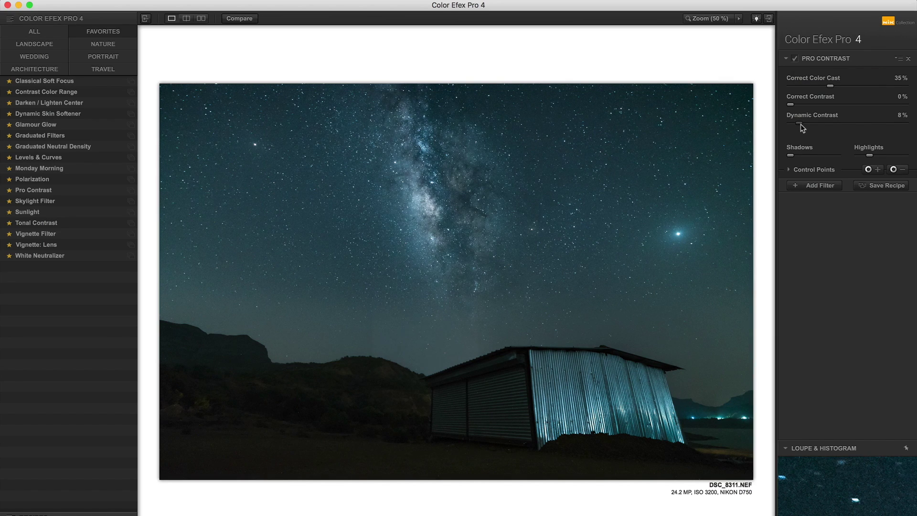
{"action": "left_click_drag", "start_coordinate": [801, 127], "coordinate": [803, 124]}
{"action": "left_click_drag", "start_coordinate": [791, 106], "coordinate": [801, 106]}
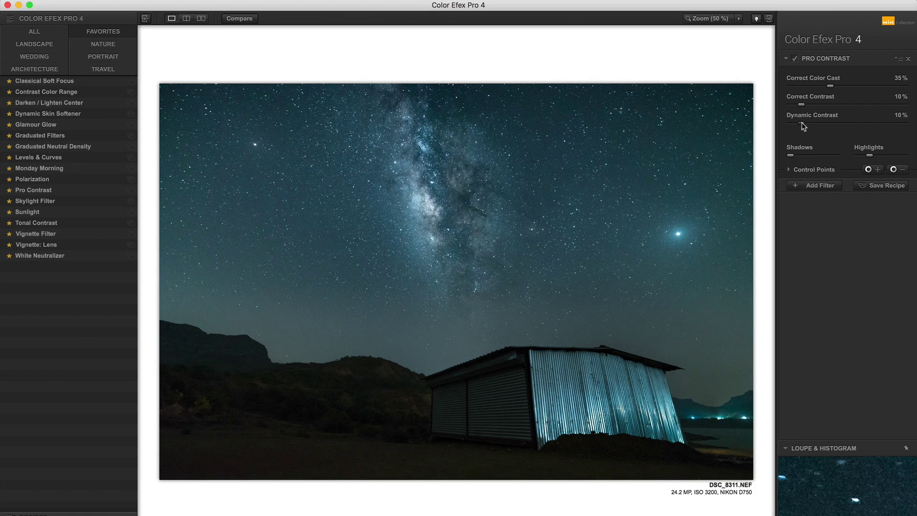
{"action": "left_click_drag", "start_coordinate": [805, 123], "coordinate": [806, 123]}
{"action": "left_click_drag", "start_coordinate": [808, 123], "coordinate": [807, 123]}
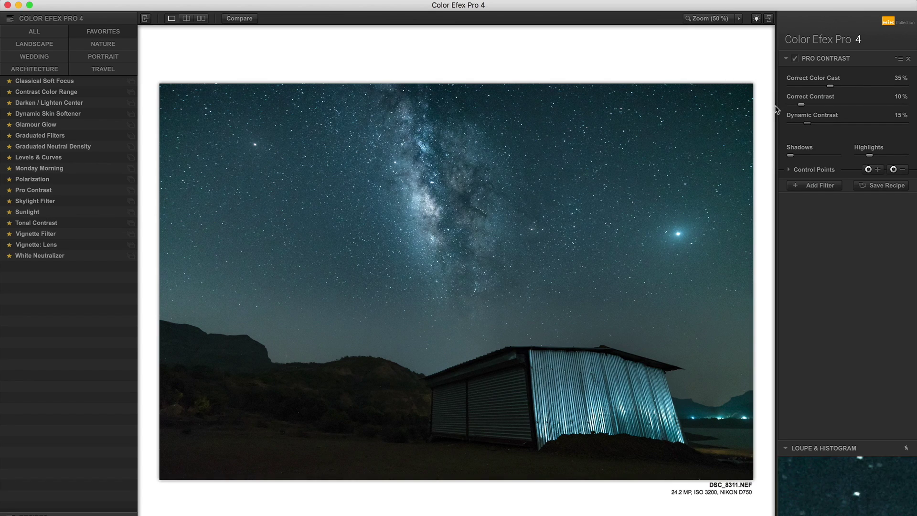
Step: Add a Classical Soft Focus filter after Pro Contrast and reduce its overall opacity to 20%
{"action": "left_click", "coordinate": [809, 190]}
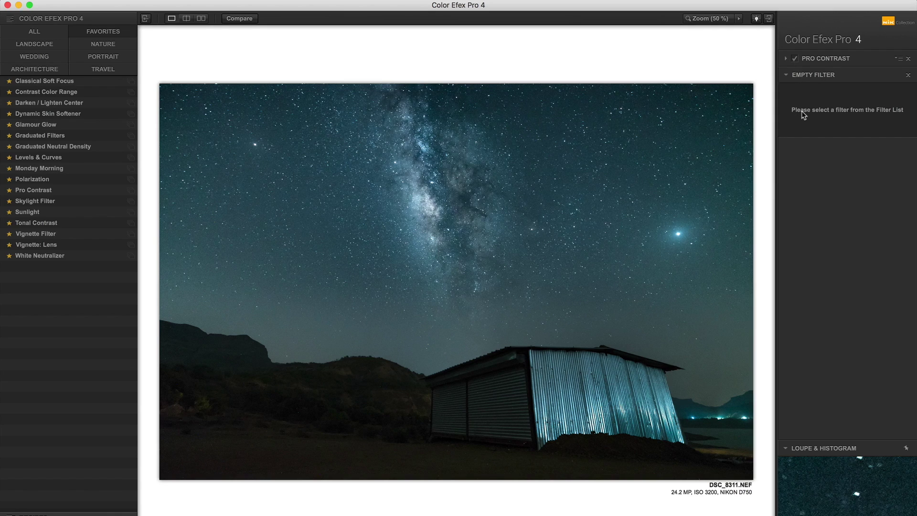
{"action": "left_click", "coordinate": [794, 59]}
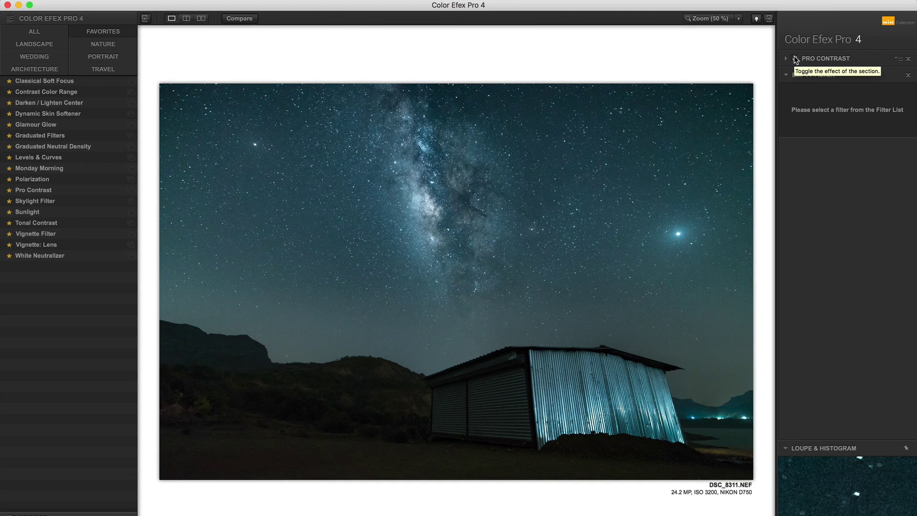
{"action": "left_click", "coordinate": [46, 81]}
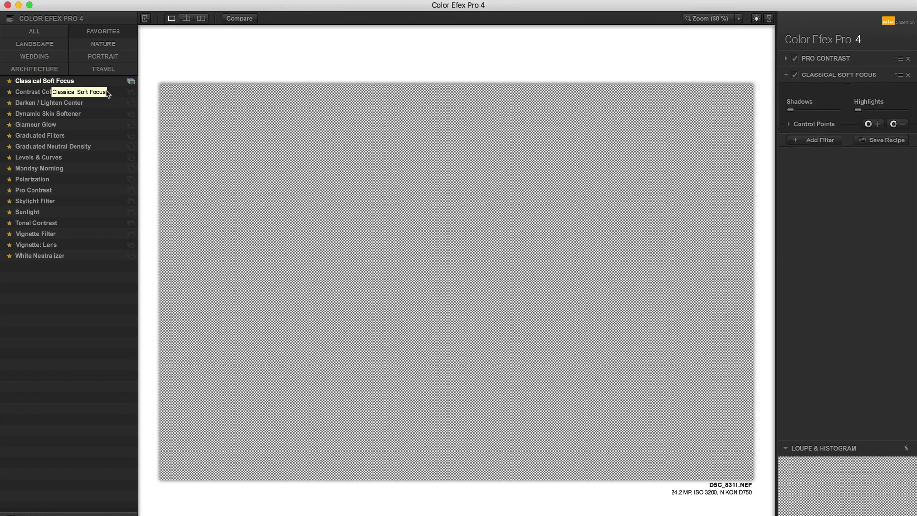
{"action": "left_click", "coordinate": [818, 206]}
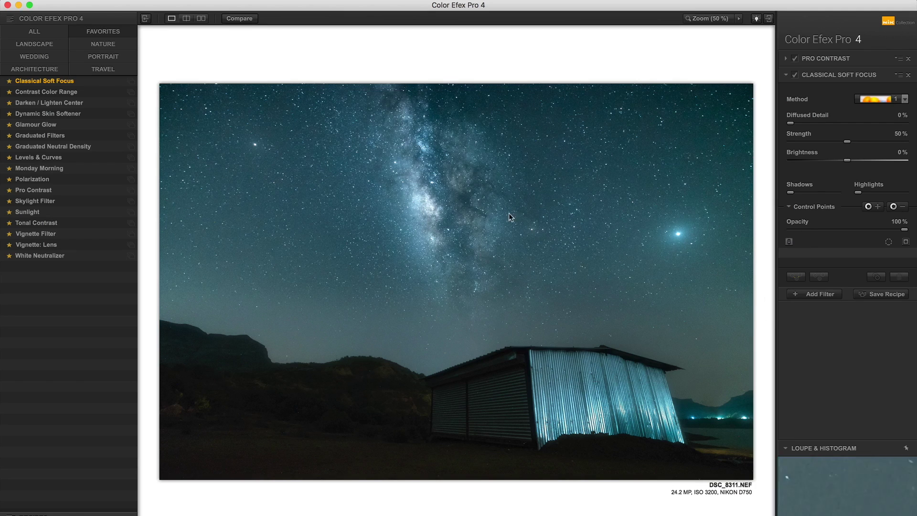
{"action": "mouse_move", "coordinate": [815, 230]}
{"action": "left_mouse_down"}
{"action": "mouse_move", "coordinate": [806, 232]}
{"action": "mouse_move", "coordinate": [815, 233]}
{"action": "left_mouse_up"}
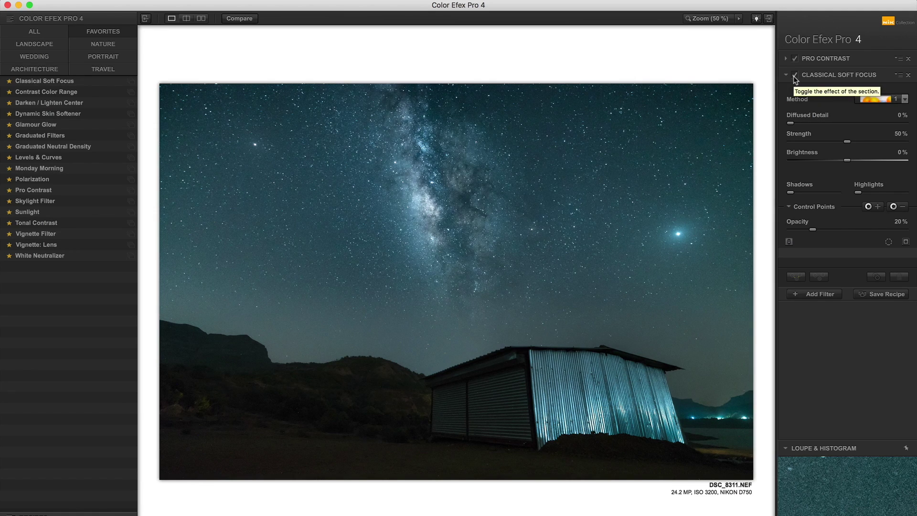
Step: Add a Tonal Contrast filter and set its highlights, midtones, shadows and saturation to 0%
{"action": "left_click", "coordinate": [818, 296]}
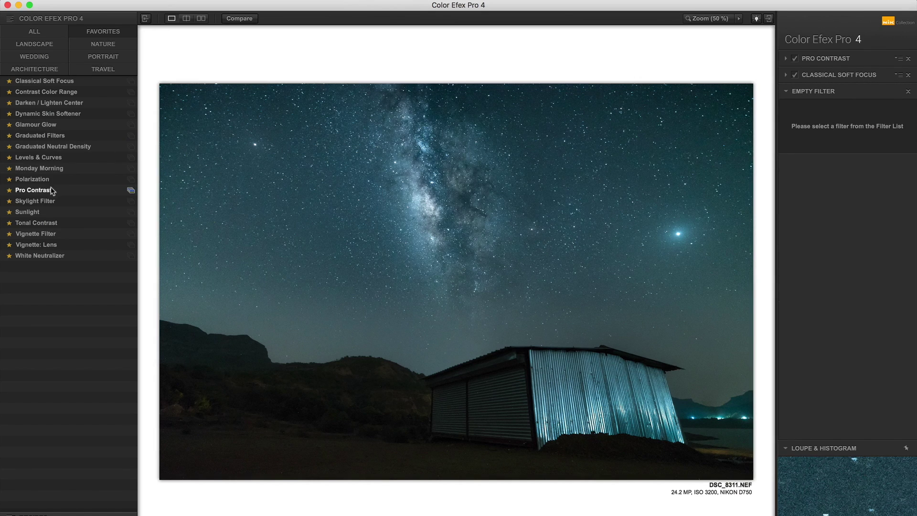
{"action": "left_click", "coordinate": [49, 225]}
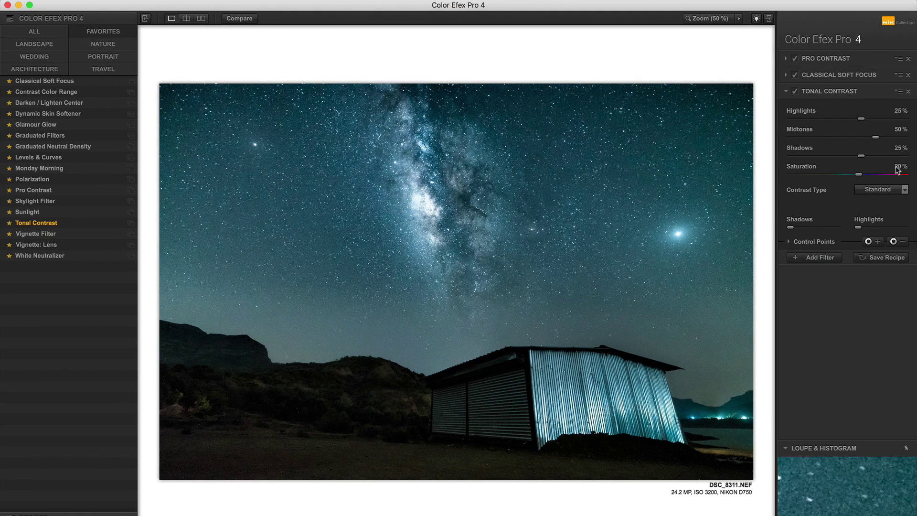
{"action": "left_click", "coordinate": [898, 167]}
{"action": "type", "text": "0"}
{"action": "left_click", "coordinate": [899, 149]}
{"action": "type", "text": "0"}
{"action": "left_click", "coordinate": [900, 137]}
{"action": "left_click", "coordinate": [900, 130]}
{"action": "type", "text": "0"}
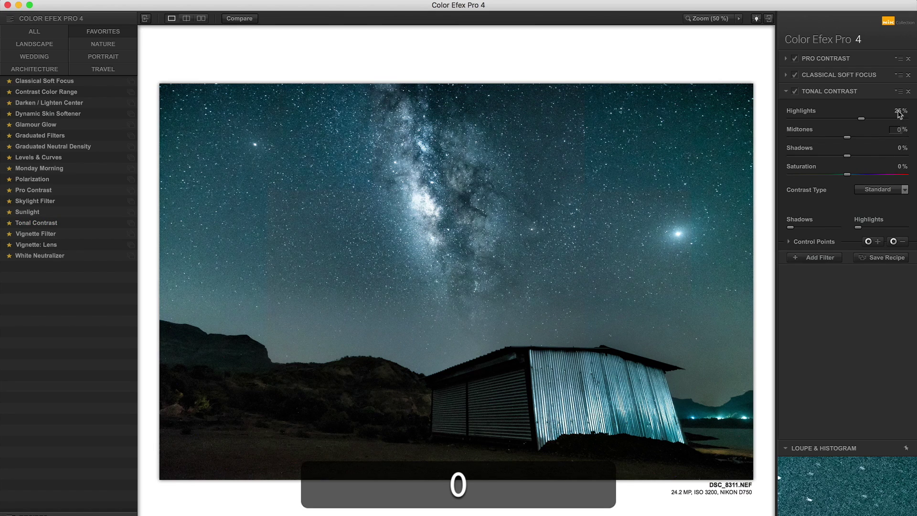
{"action": "double_click", "coordinate": [875, 118]}
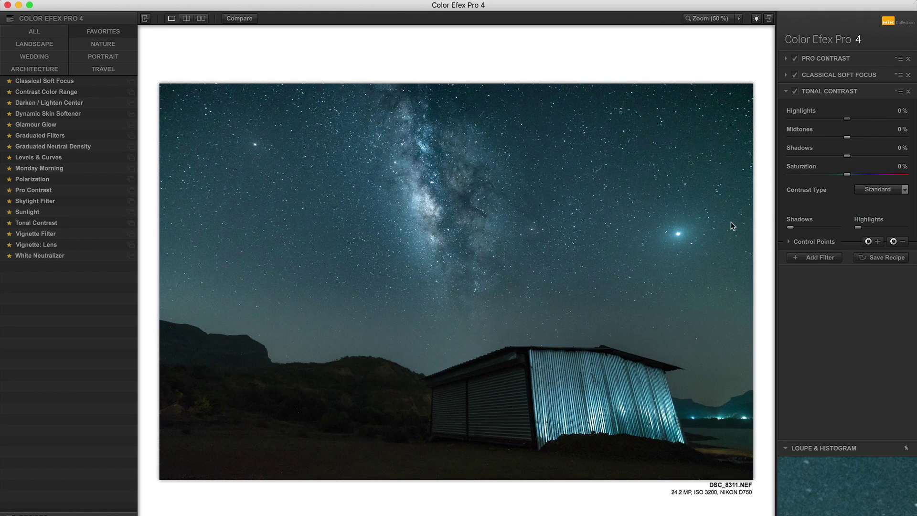
Step: Set the Tonal Contrast filter's shadows to 2%, midtones to 5% and highlights to 5%
{"action": "left_click", "coordinate": [899, 148]}
{"action": "type", "text": "2"}
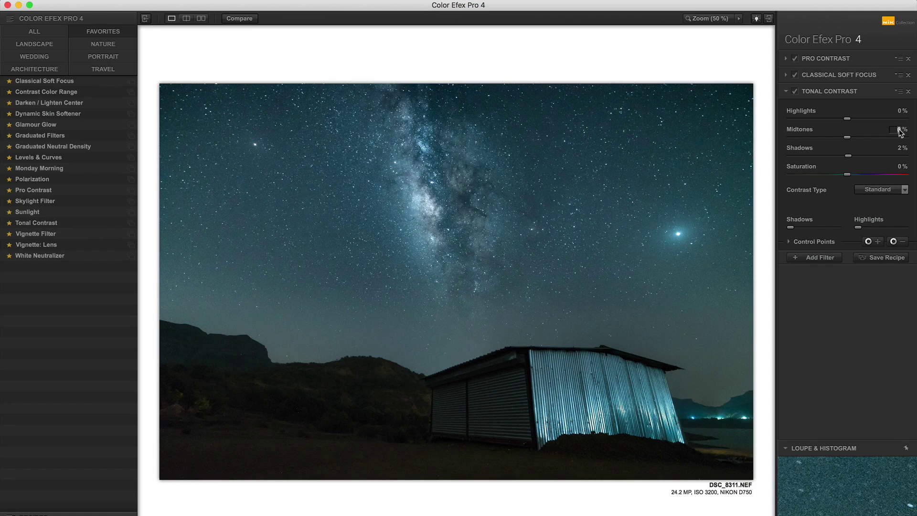
{"action": "left_click", "coordinate": [900, 131]}
{"action": "type", "text": "5"}
{"action": "left_click", "coordinate": [899, 111]}
{"action": "type", "text": "5"}
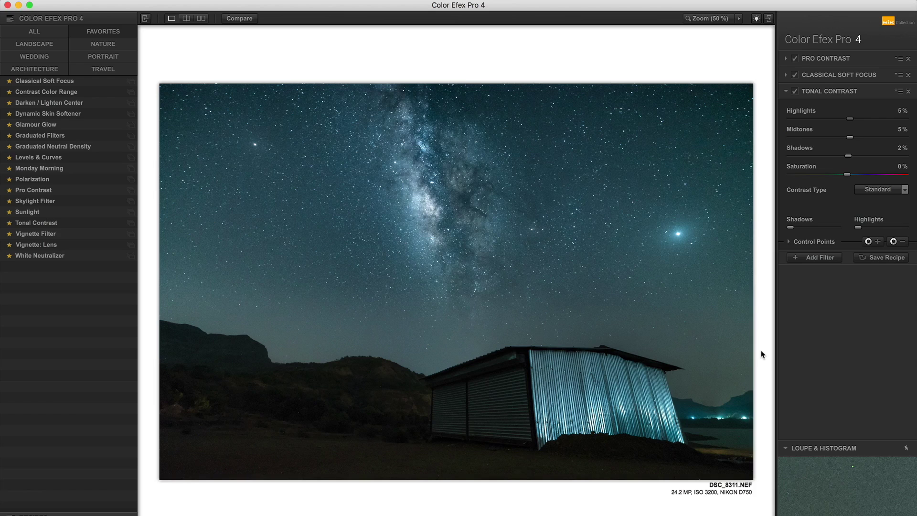
Step: Examine the sky at 100% with the Tonal Contrast filter on and off, and return to the full-image view
{"action": "key", "text": "super"}
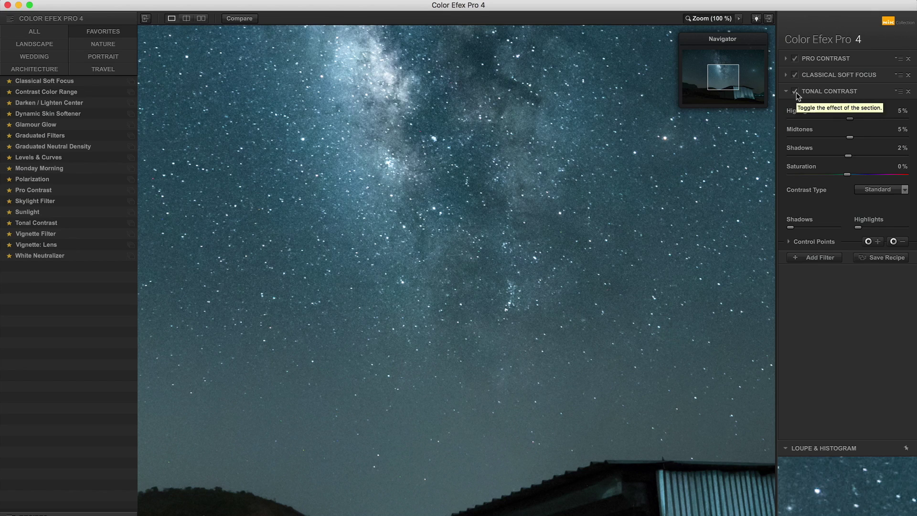
{"action": "left_click", "coordinate": [795, 93]}
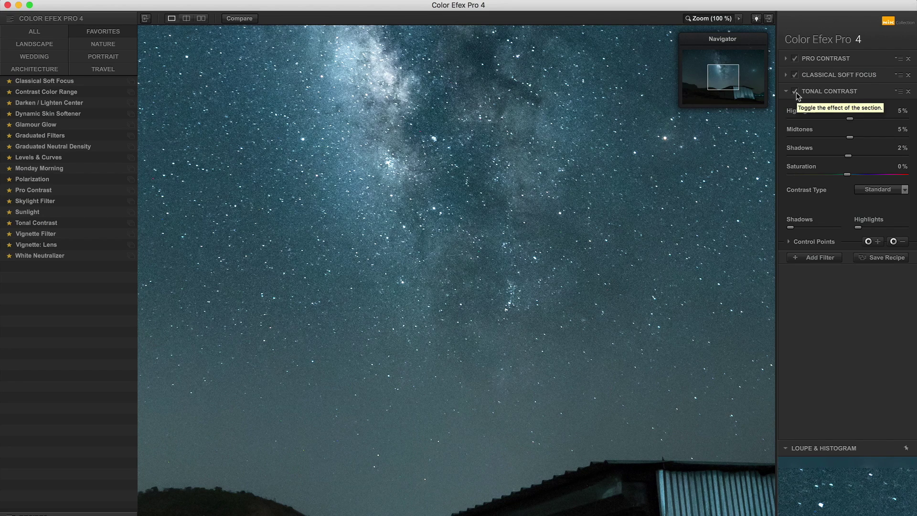
{"action": "left_click", "coordinate": [795, 92]}
{"action": "key", "text": "super+0"}
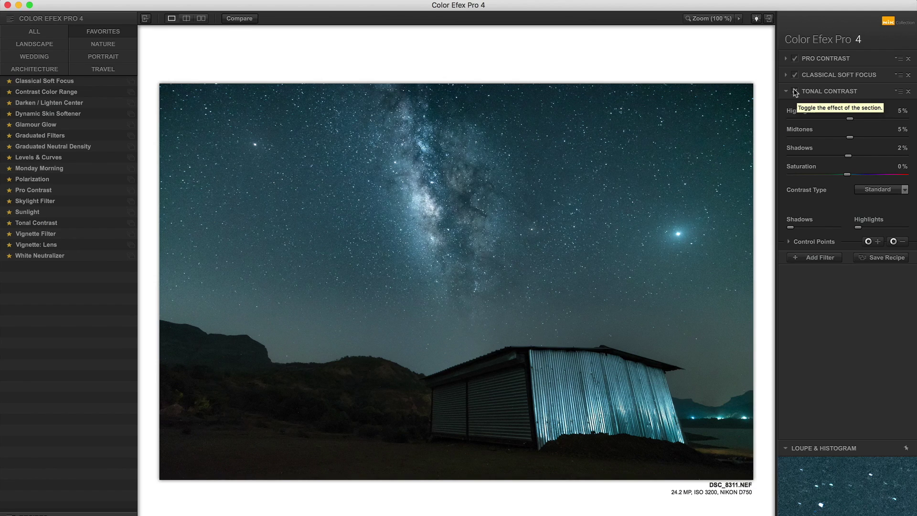
Step: Compare the photo with the Color Efex Pro 4 result switched off and on
{"action": "left_click", "coordinate": [795, 92]}
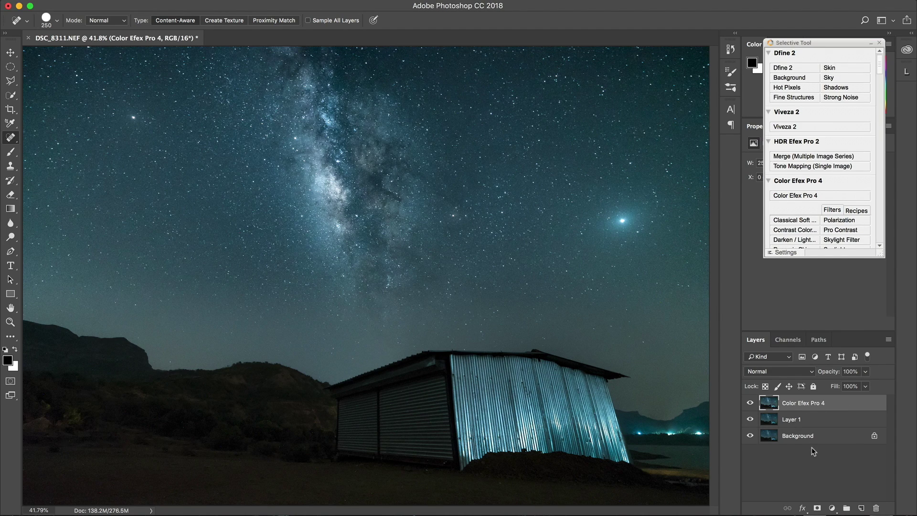
{"action": "left_click", "coordinate": [750, 404]}
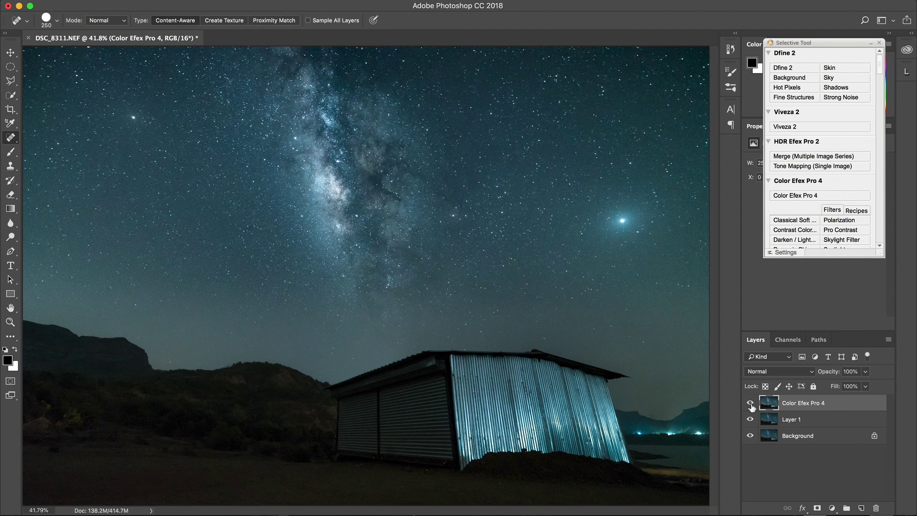
{"action": "left_click", "coordinate": [750, 403]}
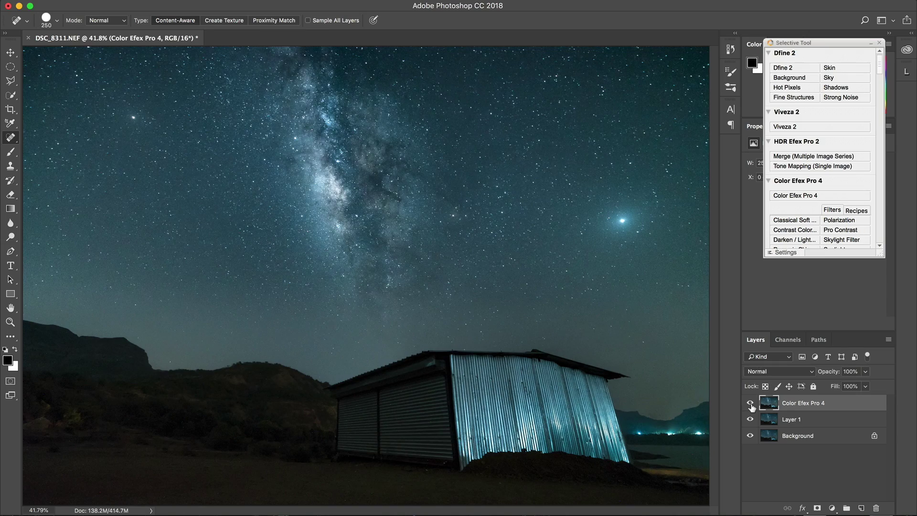
{"action": "left_click", "coordinate": [750, 404]}
{"action": "left_click", "coordinate": [750, 403]}
{"action": "left_click", "coordinate": [750, 404]}
{"action": "left_click", "coordinate": [750, 404]}
{"action": "left_click", "coordinate": [750, 403]}
{"action": "left_click", "coordinate": [750, 403]}
{"action": "left_click", "coordinate": [750, 403]}
{"action": "left_click", "coordinate": [750, 403]}
{"action": "left_click", "coordinate": [750, 404]}
Step: Add a Curves adjustment layer above the Color Efex Pro 4 layer, placing a highlight point and a shadow point at input 62, output 60
{"action": "left_click", "coordinate": [871, 43]}
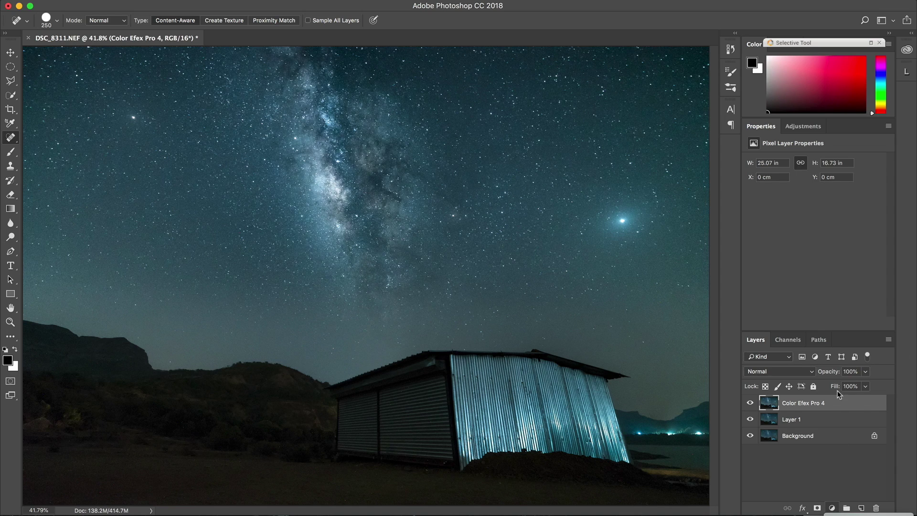
{"action": "left_click", "coordinate": [832, 507]}
{"action": "left_click", "coordinate": [849, 489]}
{"action": "left_click", "coordinate": [848, 212]}
{"action": "left_click", "coordinate": [796, 266]}
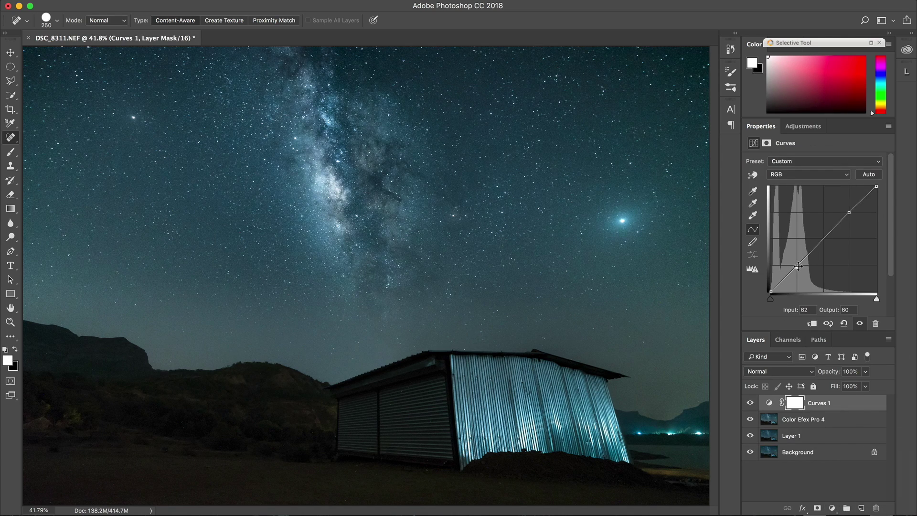
Step: Compare the photo with the Curves layer hidden and shown, and lower that layer's opacity slightly
{"action": "left_click", "coordinate": [749, 402]}
{"action": "left_click", "coordinate": [749, 403]}
{"action": "left_click", "coordinate": [750, 402]}
{"action": "left_click", "coordinate": [750, 402]}
{"action": "left_click", "coordinate": [750, 404]}
{"action": "left_click", "coordinate": [749, 403]}
{"action": "left_click", "coordinate": [750, 403]}
{"action": "left_click", "coordinate": [749, 403]}
{"action": "left_click_drag", "start_coordinate": [830, 376], "coordinate": [810, 374]}
Step: Stamp all visible layers into a new top layer and inspect the sky's noise at 200%
{"action": "key", "text": "alt+shift+super+e"}
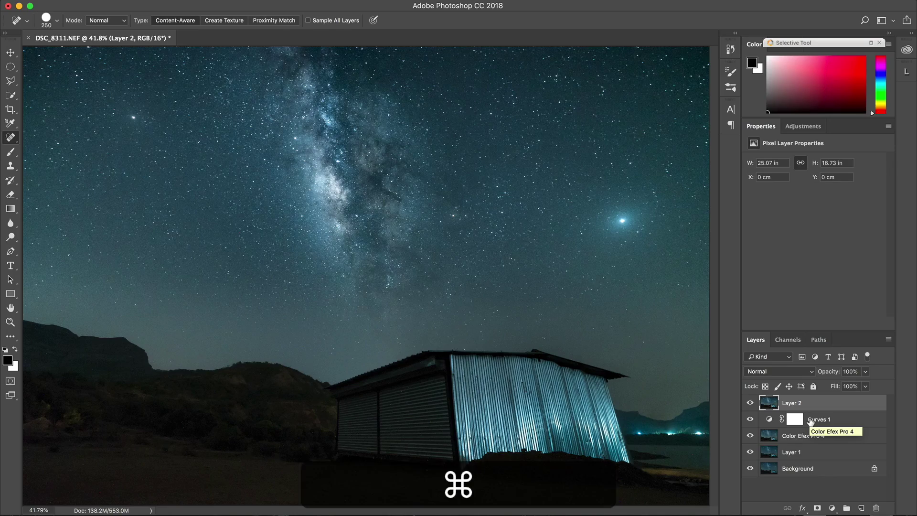
{"action": "key", "text": "super+equal"}
{"action": "key", "text": "super+equal"}
{"action": "key", "text": "super+equal"}
{"action": "key", "text": "super+equal"}
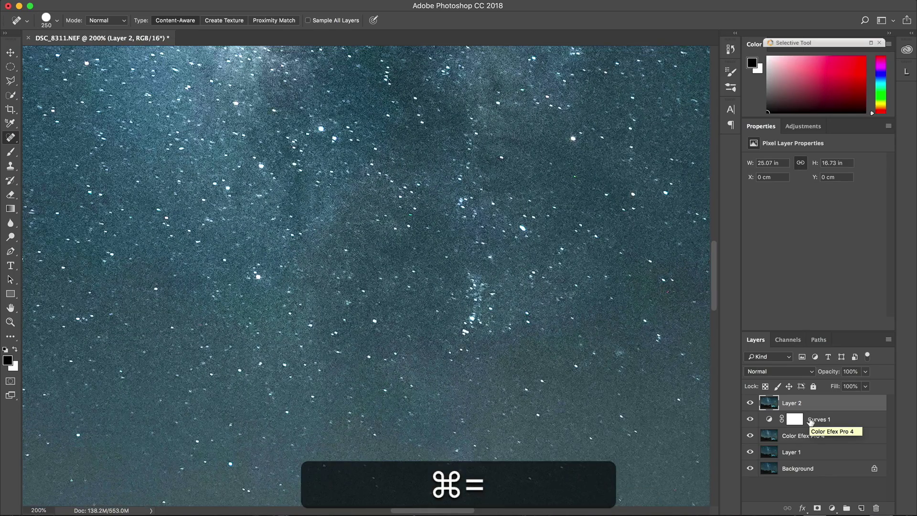
{"action": "key", "text": "super+0"}
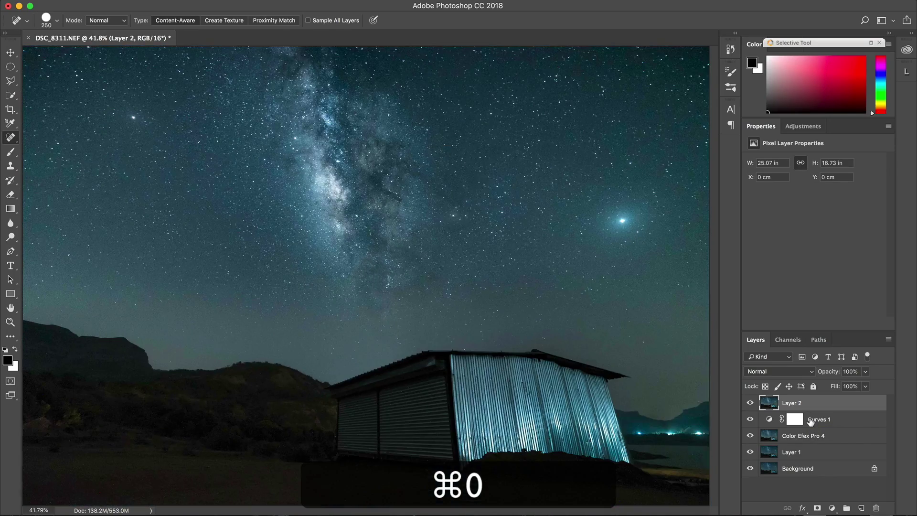
Step: Apply Dfine 2 noise reduction with the Manual method, measuring noise from a small sky rectangle just above the shed roof
{"action": "left_click", "coordinate": [870, 43]}
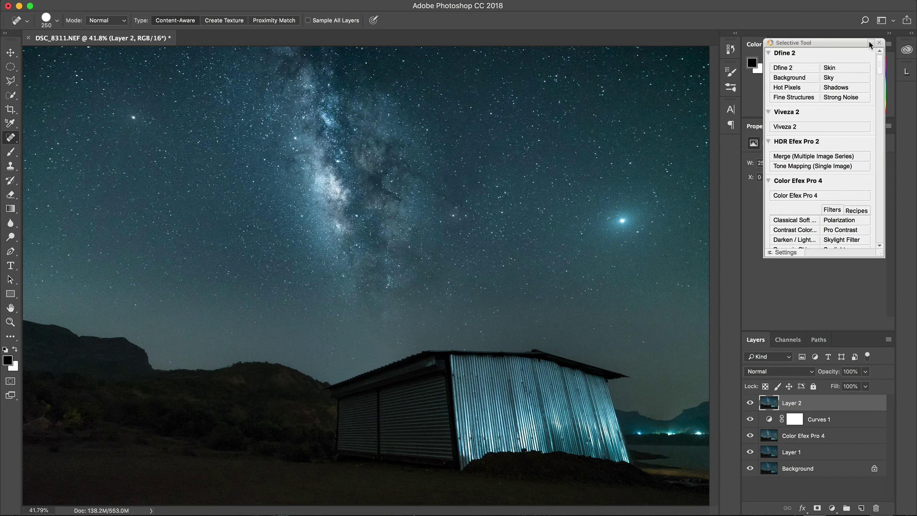
{"action": "left_click", "coordinate": [787, 69]}
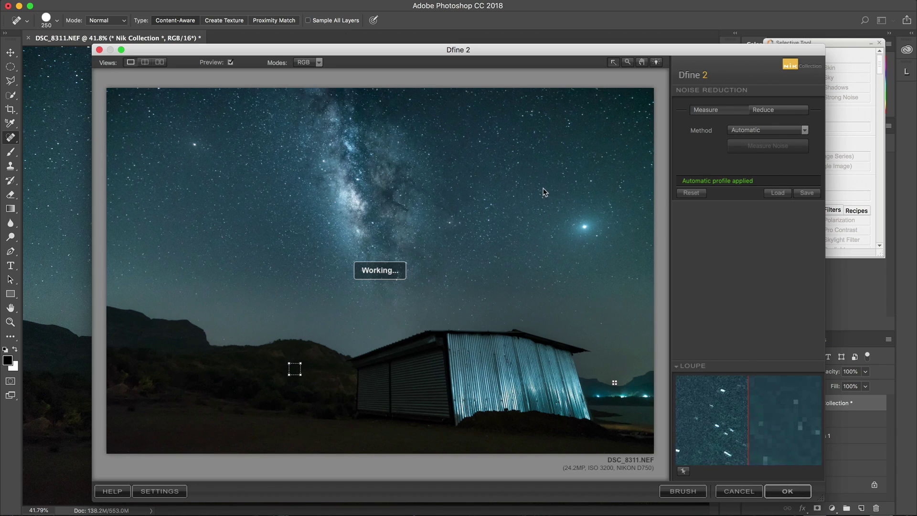
{"action": "left_click", "coordinate": [770, 132]}
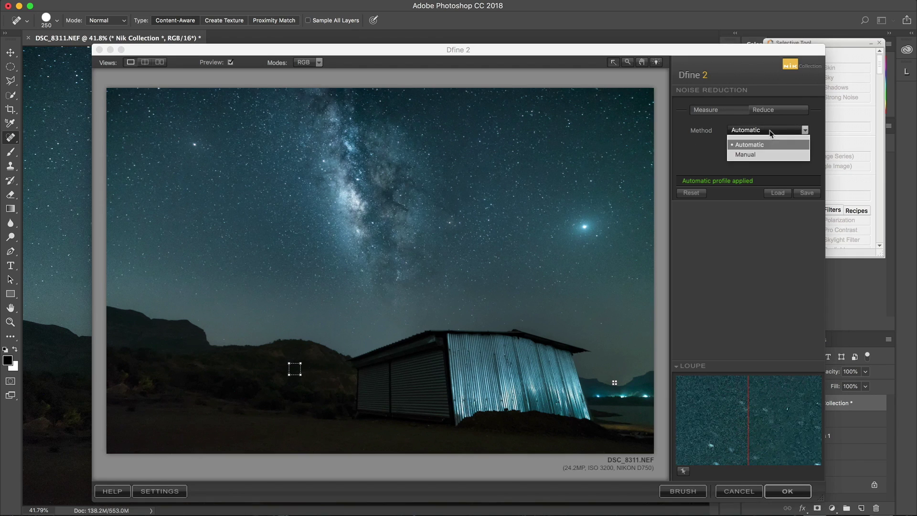
{"action": "left_click", "coordinate": [750, 155]}
{"action": "left_click", "coordinate": [737, 146]}
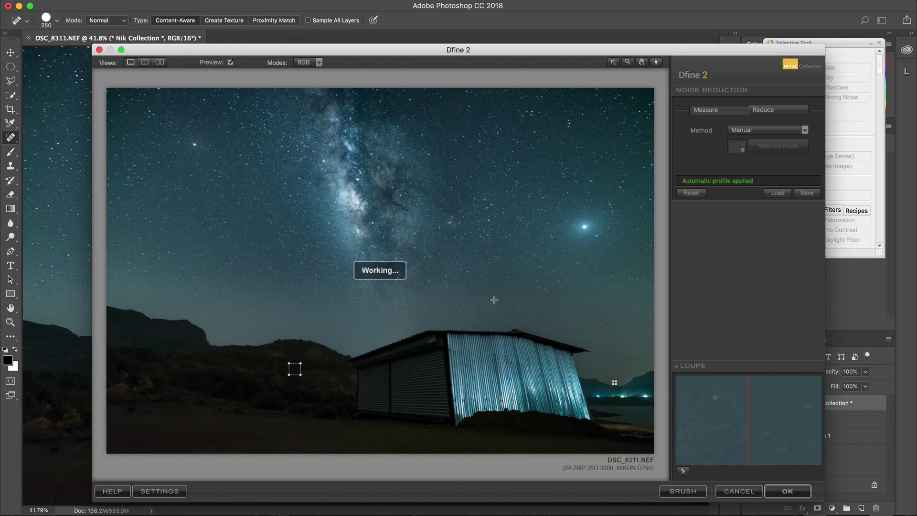
{"action": "left_click_drag", "start_coordinate": [492, 300], "coordinate": [509, 313]}
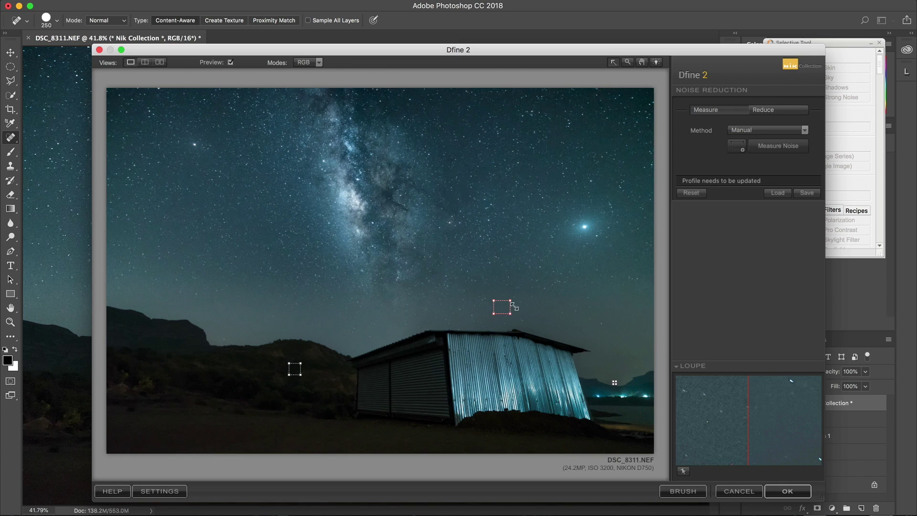
{"action": "left_click", "coordinate": [778, 151]}
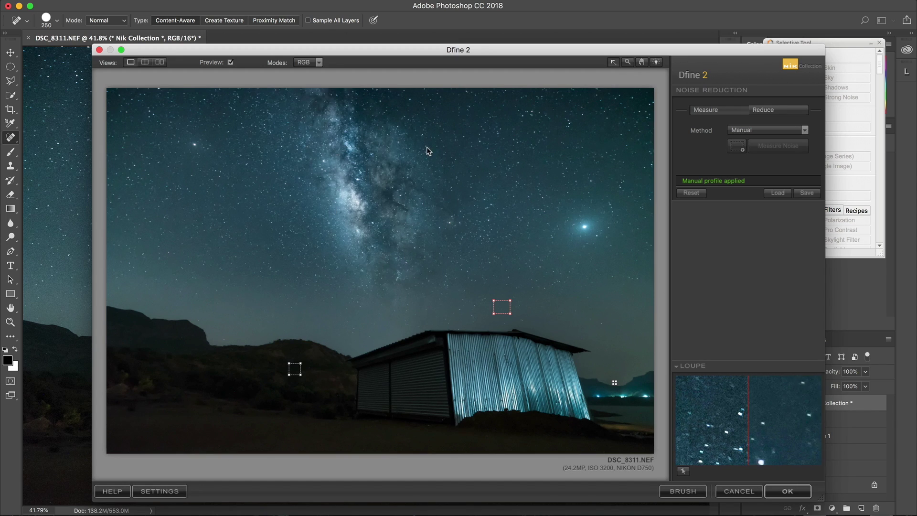
{"action": "left_click", "coordinate": [786, 491]}
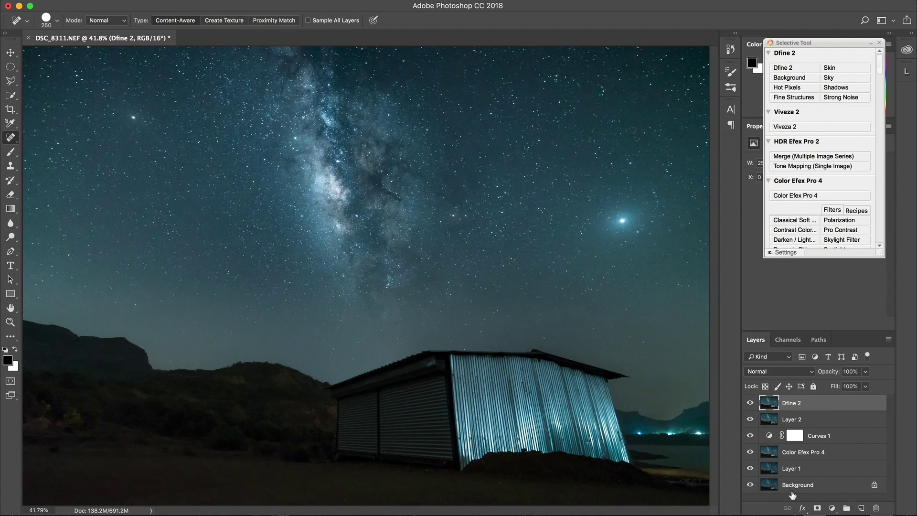
Step: Mask the Dfine 2 layer with a linear gradient across the horizon that hides it over the sky, and check the mask overlay
{"action": "key", "text": "super+0"}
{"action": "left_click", "coordinate": [817, 508]}
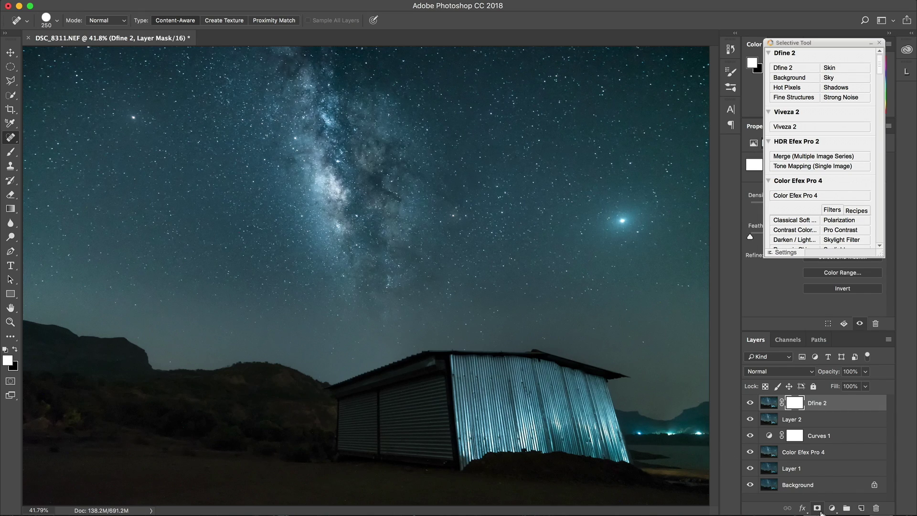
{"action": "left_click", "coordinate": [871, 43]}
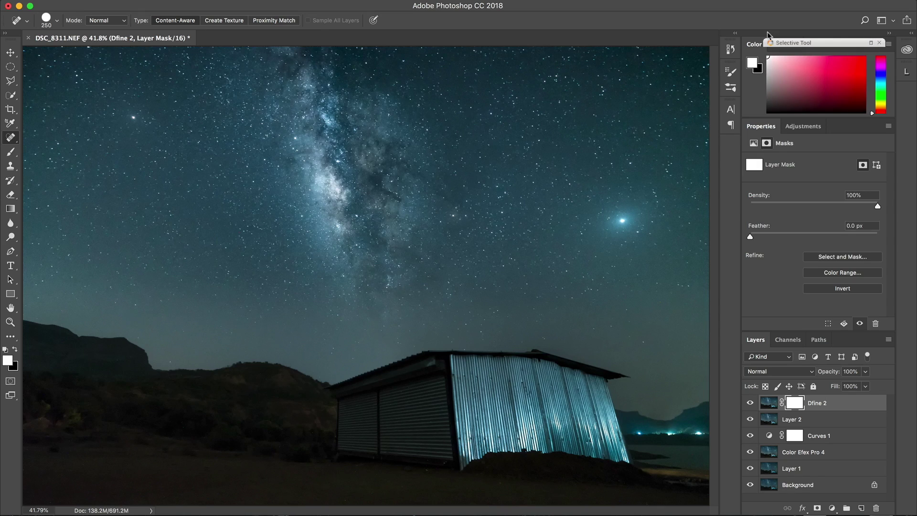
{"action": "left_click_drag", "start_coordinate": [11, 208], "coordinate": [27, 209]}
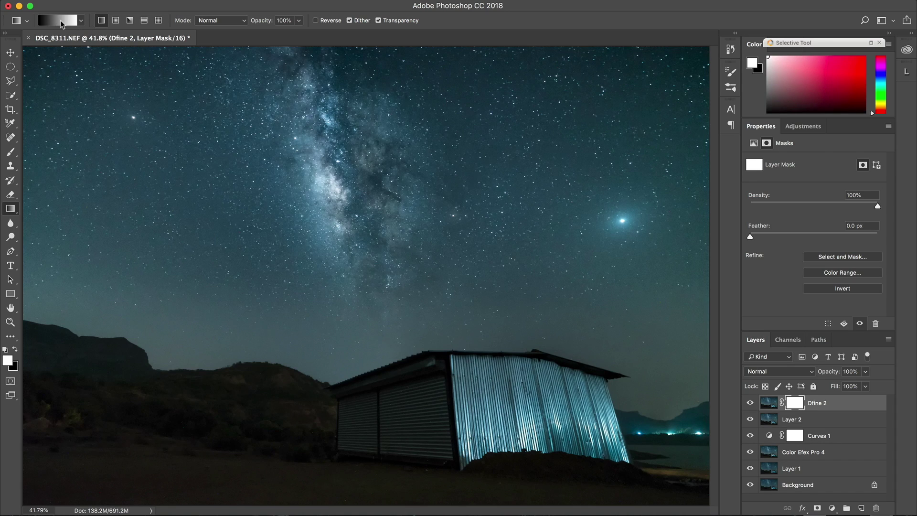
{"action": "left_click_drag", "start_coordinate": [349, 368], "coordinate": [349, 313]}
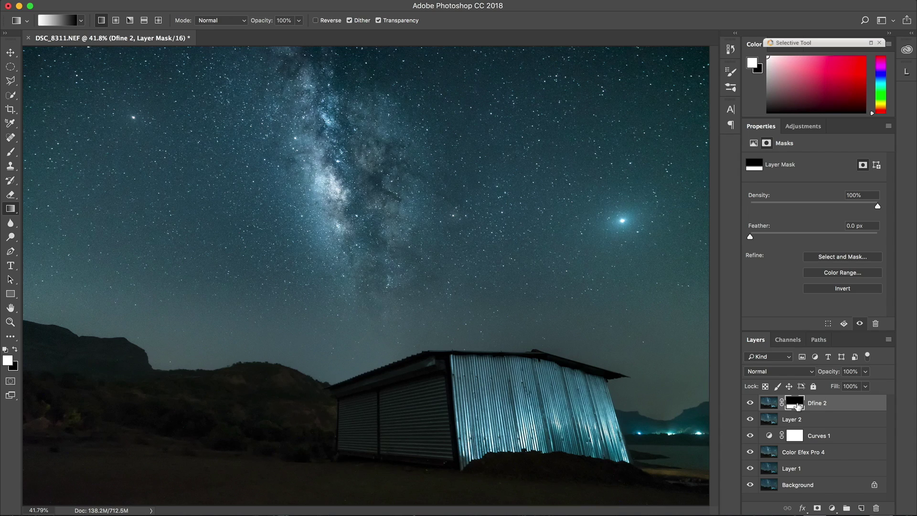
{"action": "key", "text": "backslash"}
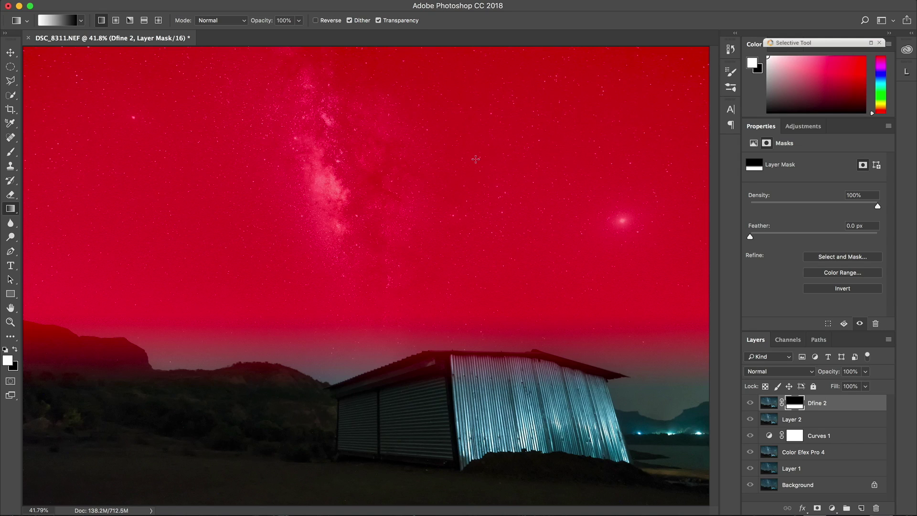
{"action": "key", "text": "backslash"}
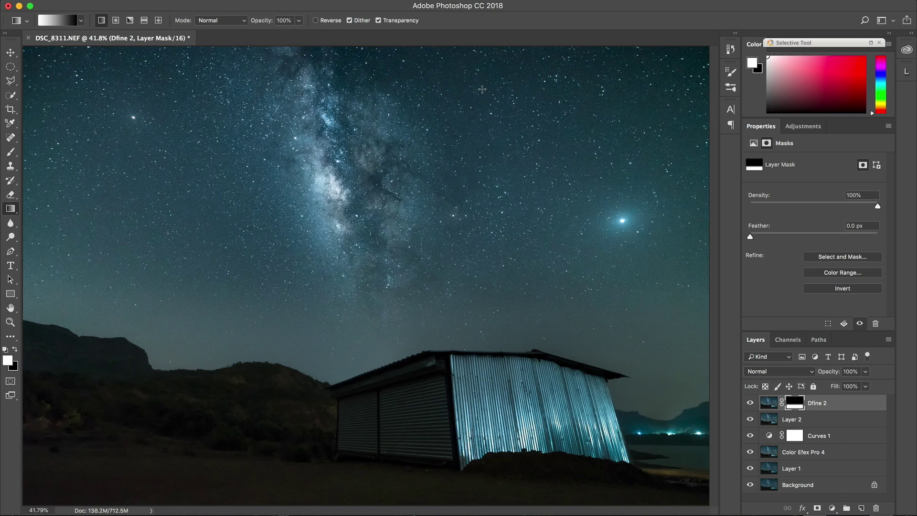
Step: Duplicate the Dfine 2 layer, redraw its mask gradient to reveal only the sky, and check the mask overlay
{"action": "key", "text": "x"}
{"action": "key", "text": "super+j"}
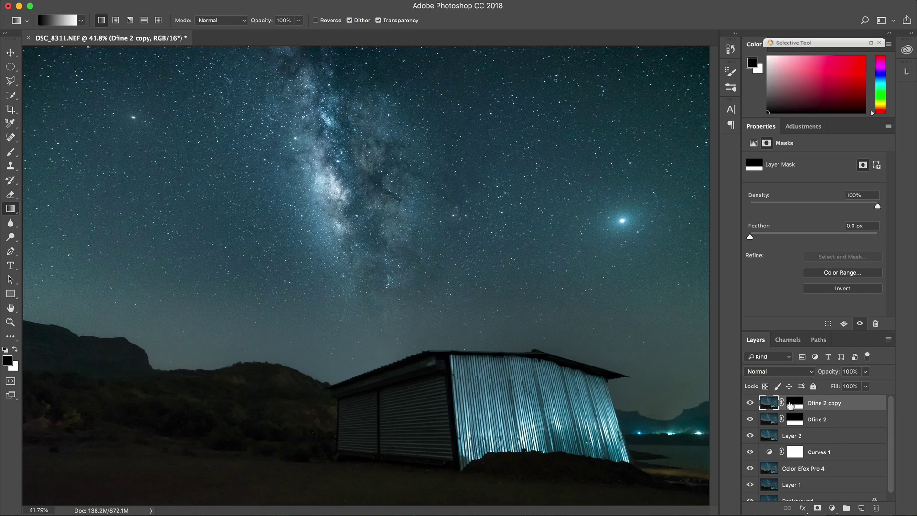
{"action": "left_click", "coordinate": [790, 405]}
{"action": "key", "text": "x"}
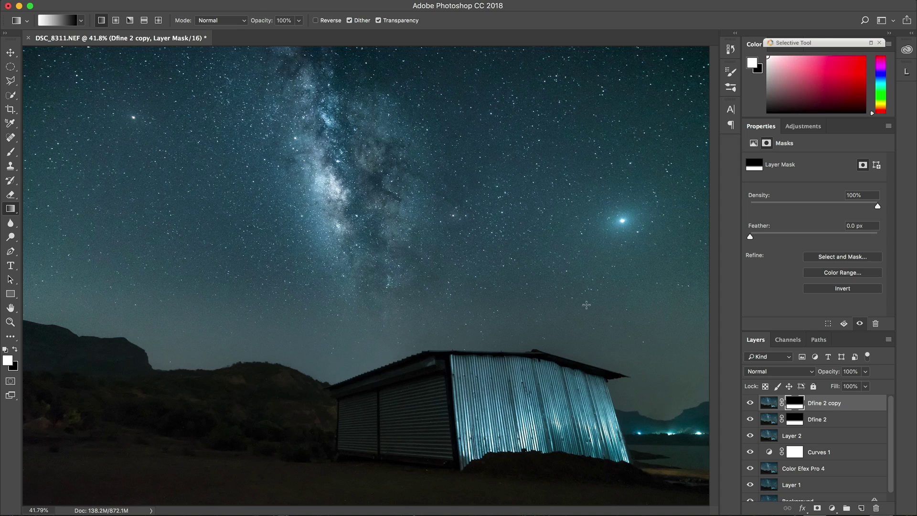
{"action": "key", "text": "shift"}
{"action": "left_click_drag", "start_coordinate": [406, 280], "coordinate": [405, 331]}
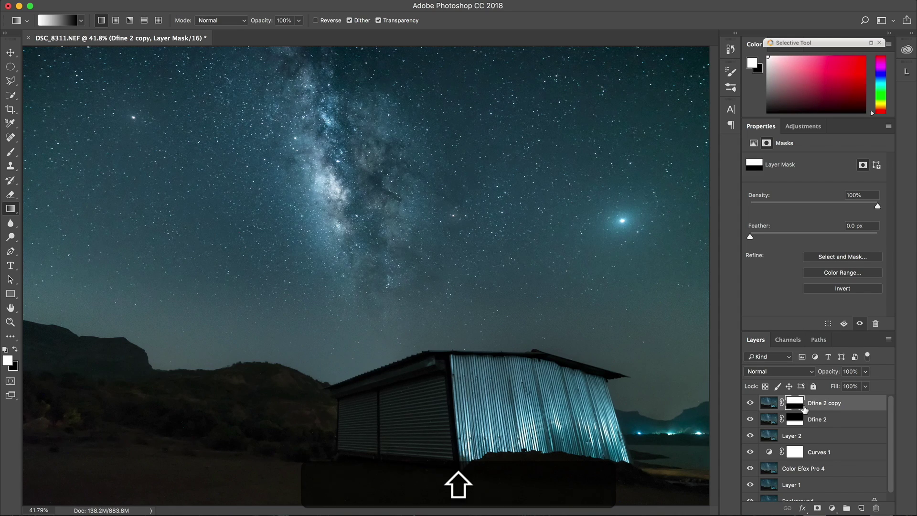
{"action": "key", "text": "backslash"}
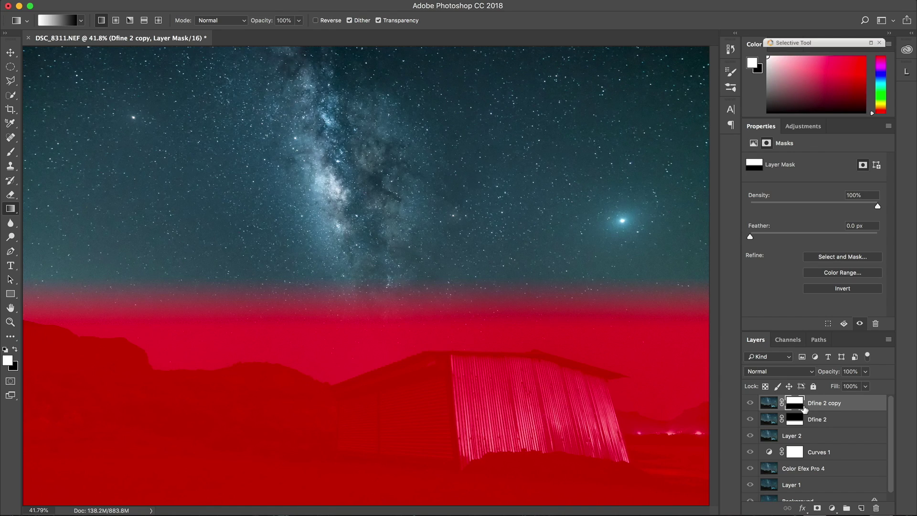
{"action": "key", "text": "backslash"}
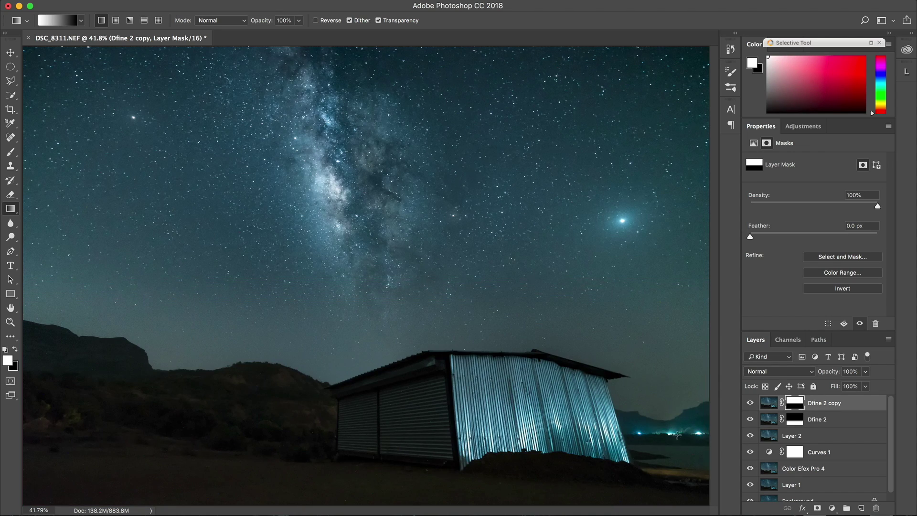
Step: Try the Dfine 2 copy layer at 30% opacity and compare the sky at 100% with the layer off and on
{"action": "left_click", "coordinate": [769, 404]}
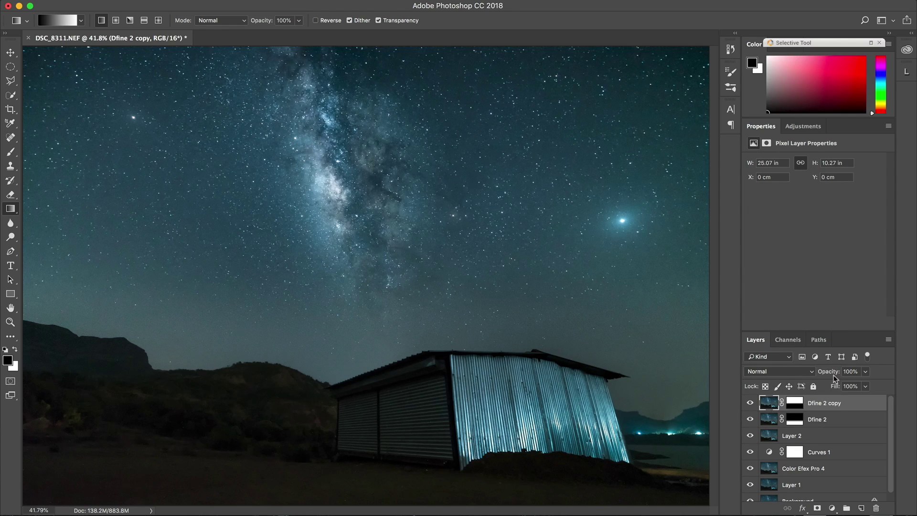
{"action": "left_click_drag", "start_coordinate": [834, 377], "coordinate": [791, 379]}
{"action": "key", "text": "super+equal"}
{"action": "key", "text": "super+equal"}
{"action": "key", "text": "super+equal"}
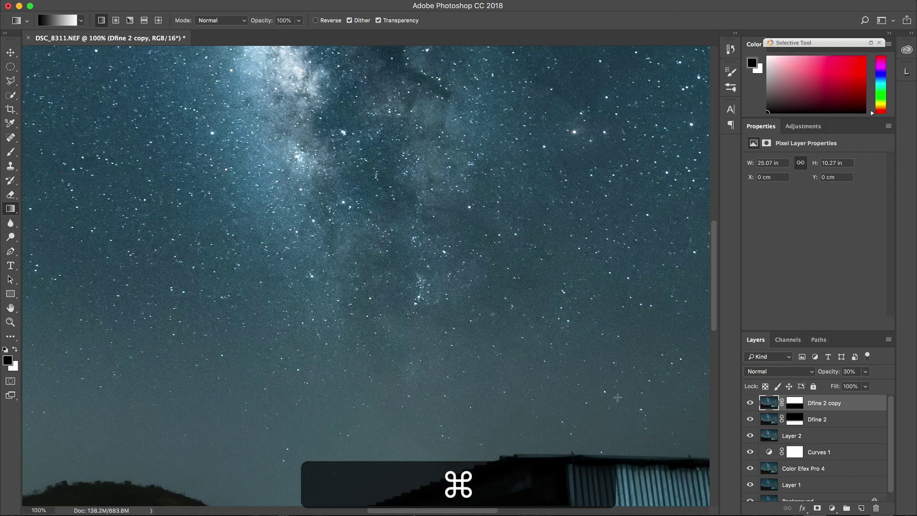
{"action": "left_click", "coordinate": [751, 404]}
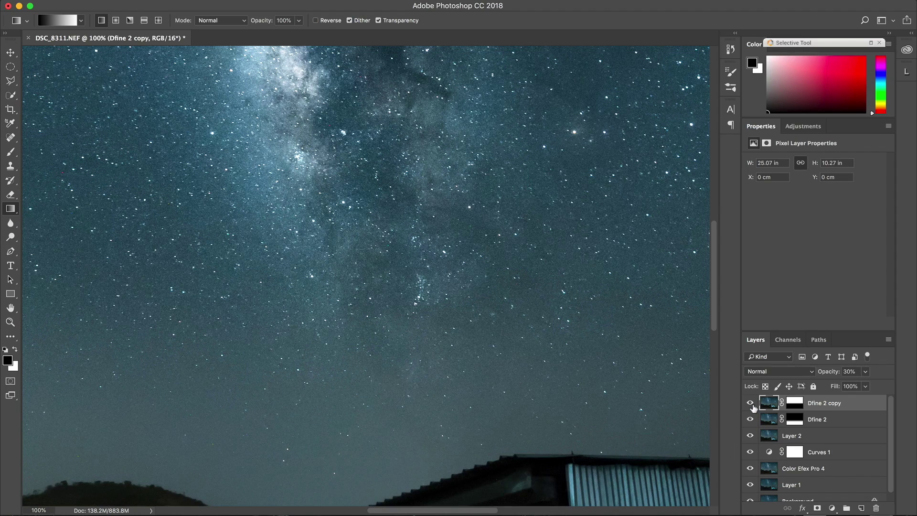
{"action": "left_click", "coordinate": [752, 404]}
{"action": "left_click", "coordinate": [751, 405]}
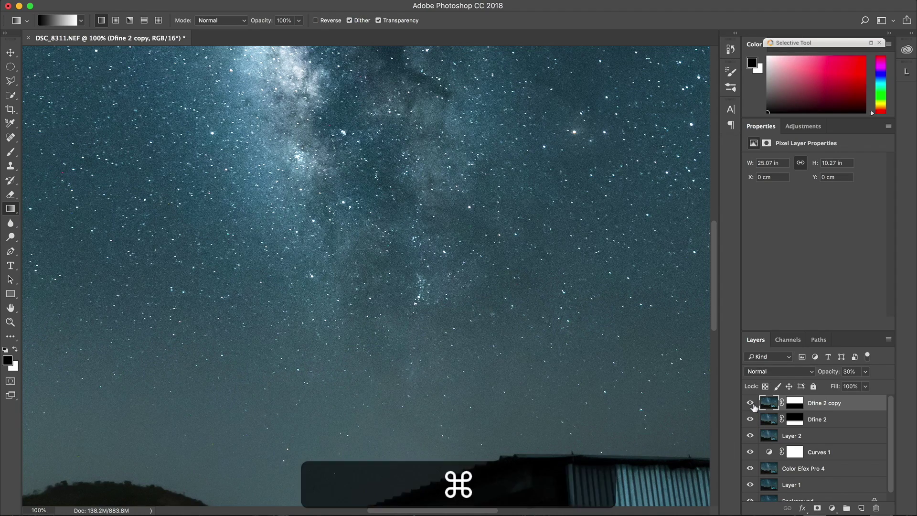
Step: Try the Dfine 2 copy layer at 99% opacity and compare the stars at 300% with the layer off and on
{"action": "key", "text": "super+equal"}
{"action": "key", "text": "super+equal"}
{"action": "left_click_drag", "start_coordinate": [833, 375], "coordinate": [880, 368]}
{"action": "left_click", "coordinate": [751, 403]}
{"action": "left_click", "coordinate": [751, 404]}
{"action": "left_click", "coordinate": [751, 403]}
{"action": "left_click", "coordinate": [751, 403]}
{"action": "left_click", "coordinate": [751, 403]}
{"action": "left_click", "coordinate": [750, 403]}
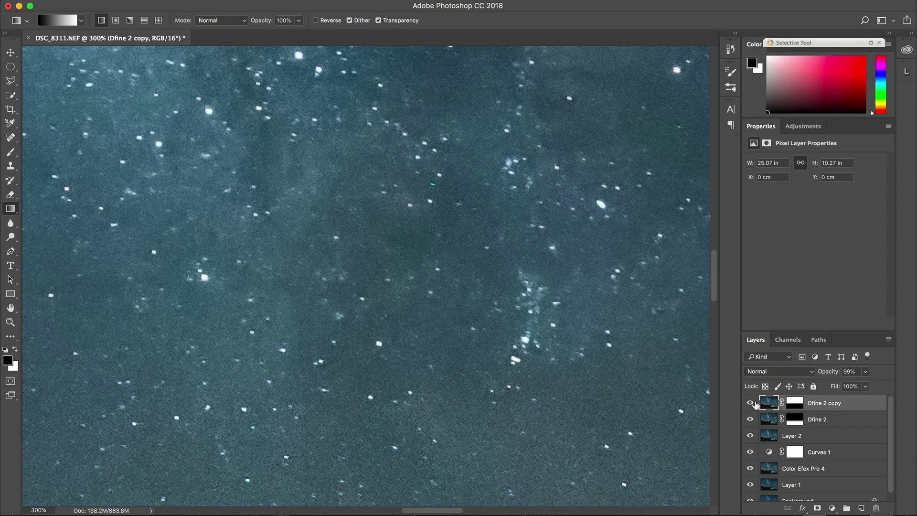
Step: Set the Dfine 2 copy layer's opacity to 51% and return to the full-image view
{"action": "left_click_drag", "start_coordinate": [829, 376], "coordinate": [812, 375]}
{"action": "left_click_drag", "start_coordinate": [804, 378], "coordinate": [806, 377]}
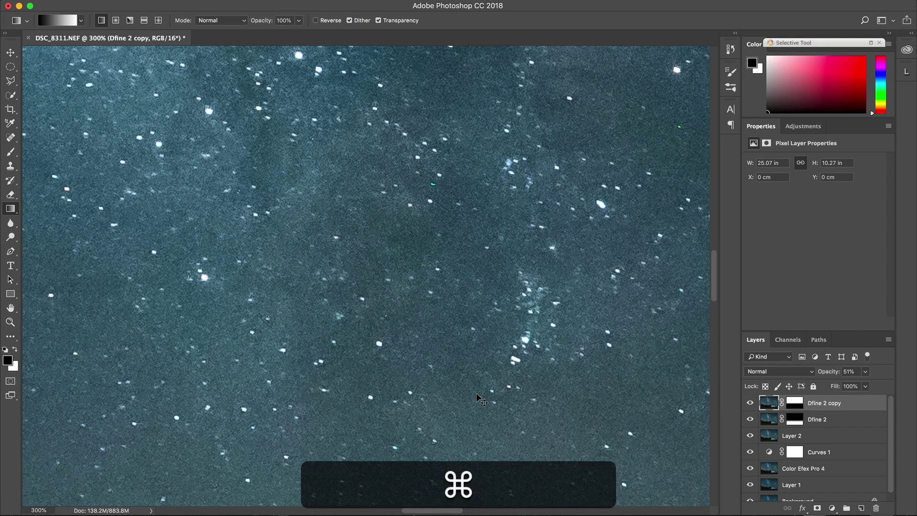
{"action": "key", "text": "super+0"}
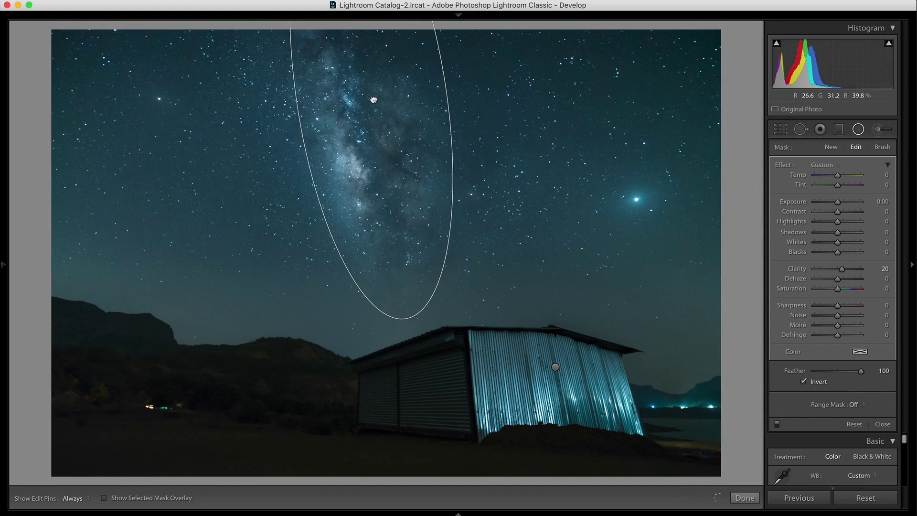
{"action": "left_click_drag", "start_coordinate": [837, 269], "coordinate": [841, 279]}
{"action": "left_click_drag", "start_coordinate": [837, 221], "coordinate": [836, 252]}
{"action": "left_click_drag", "start_coordinate": [837, 201], "coordinate": [838, 201]}
{"action": "key", "text": "backslash"}
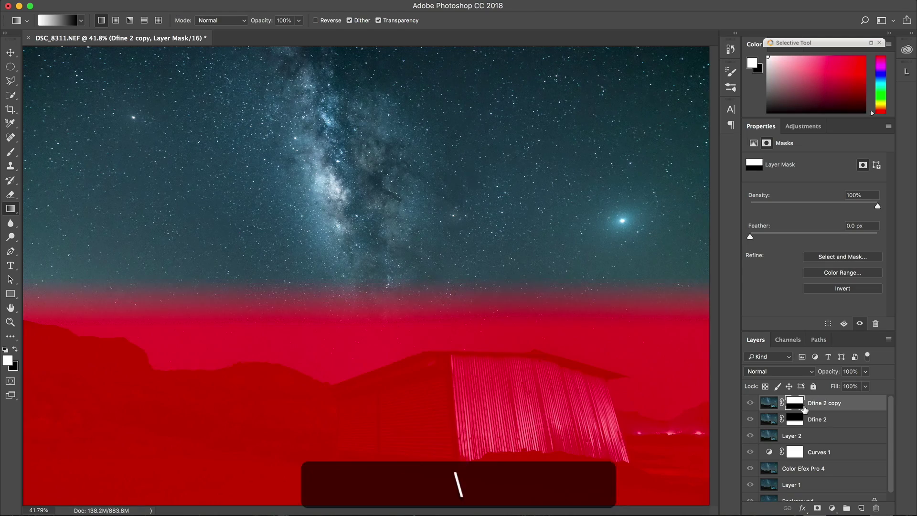
{"action": "key", "text": "backslash"}
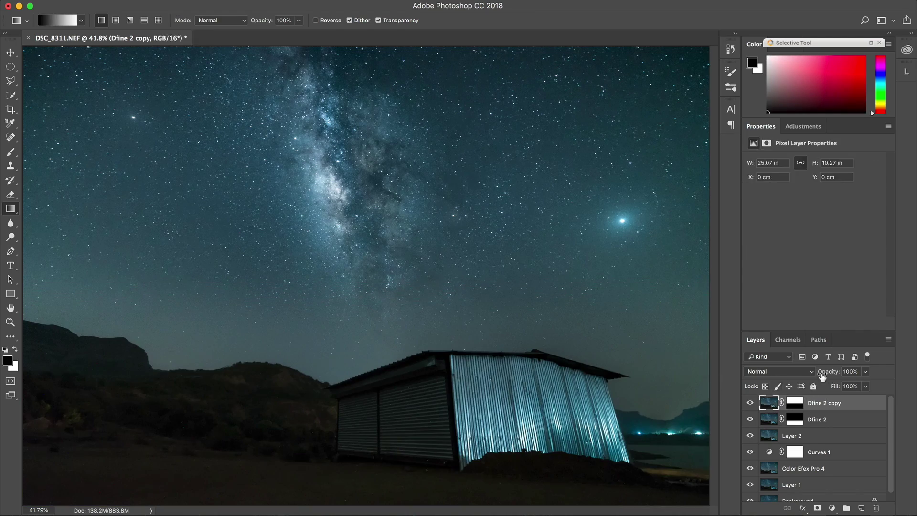